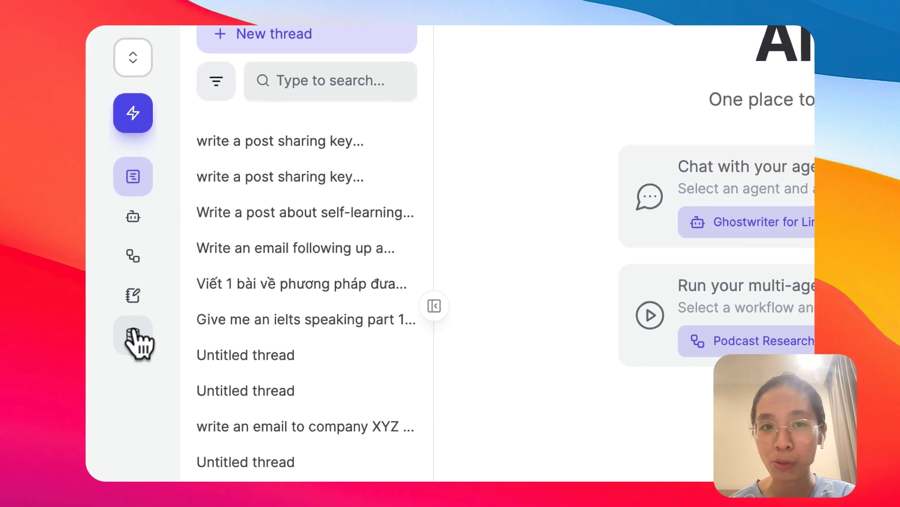
Step: Open the knowledge sources library, start a new source and review the accepted upload file types
click(110, 290)
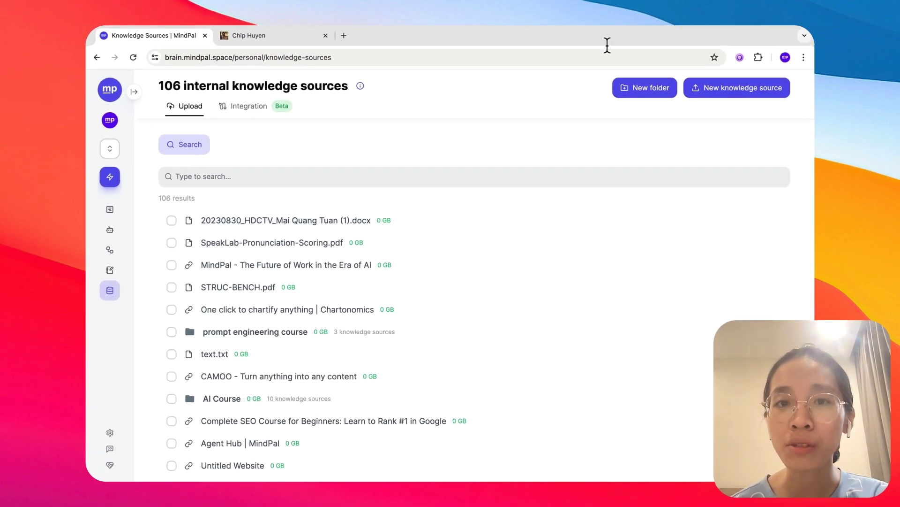
click(715, 92)
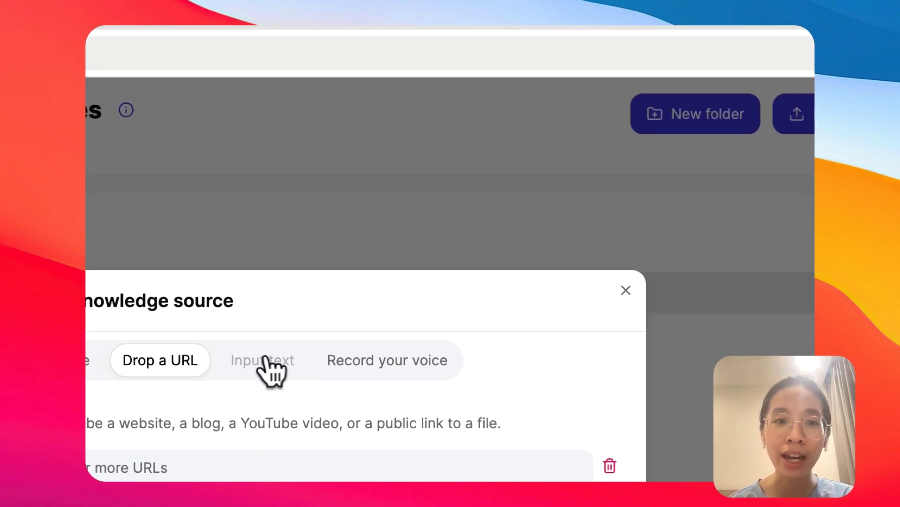
click(270, 349)
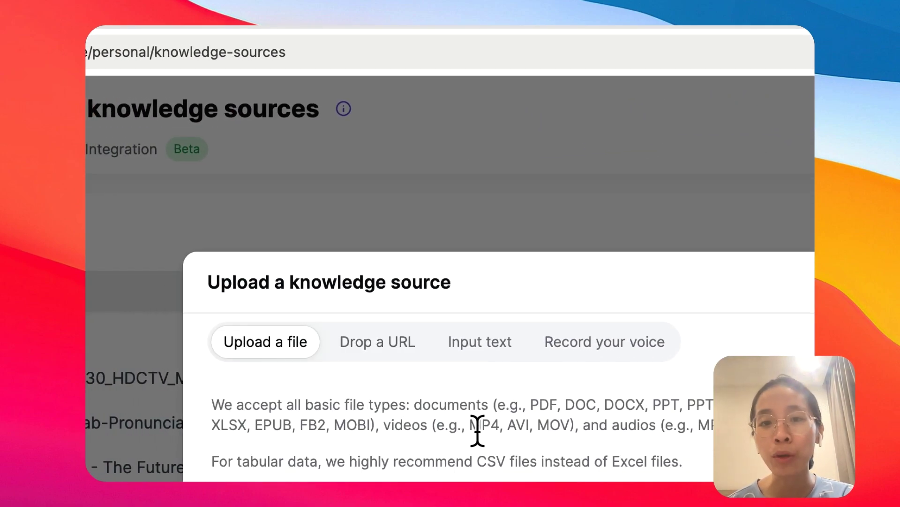
drag(532, 404, 219, 424)
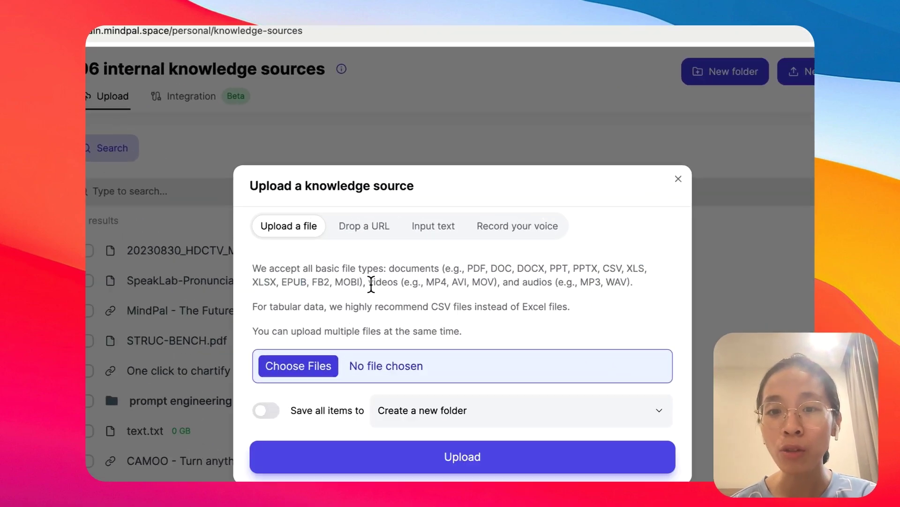
double_click(381, 244)
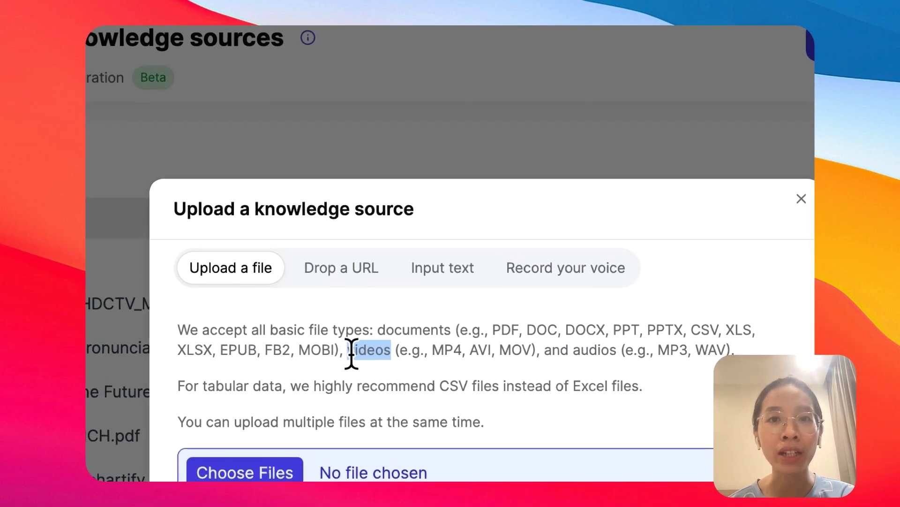
Step: Browse the URL, plain text and voice recording options, then close the dialog to the 106-source list
click(369, 271)
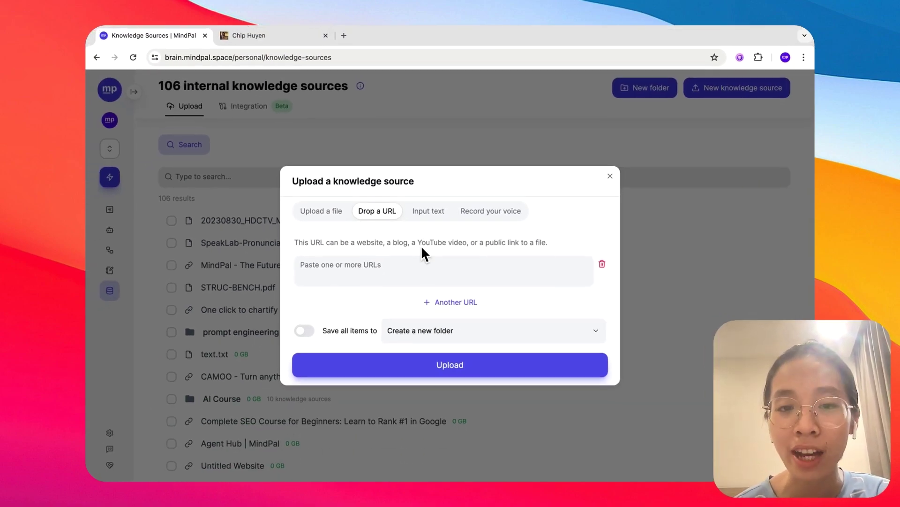
click(425, 212)
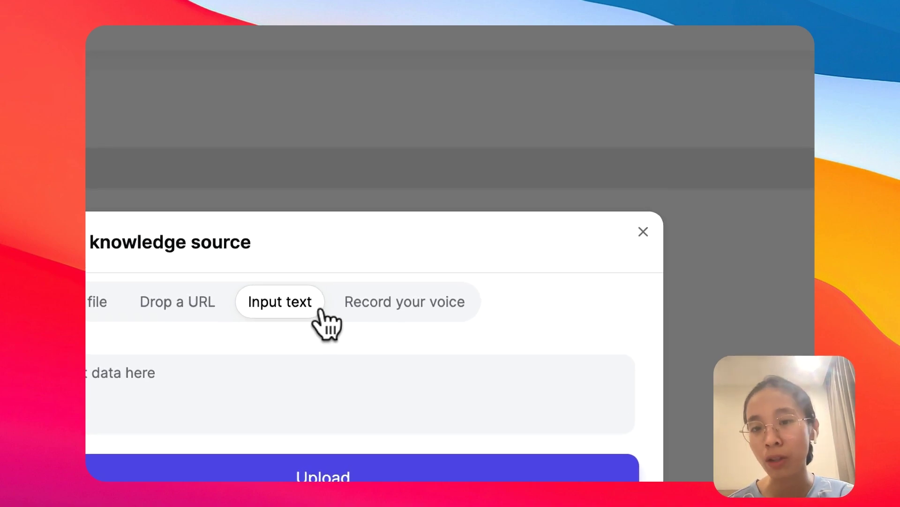
click(378, 307)
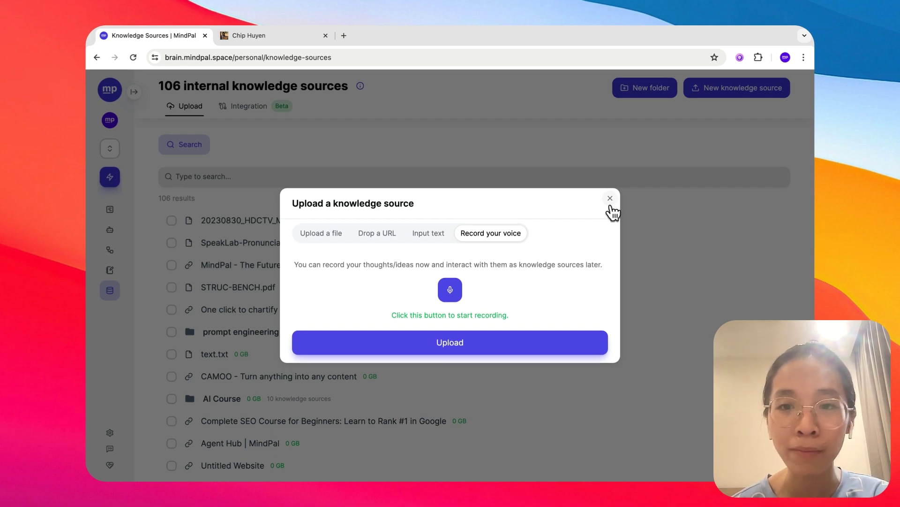
click(610, 199)
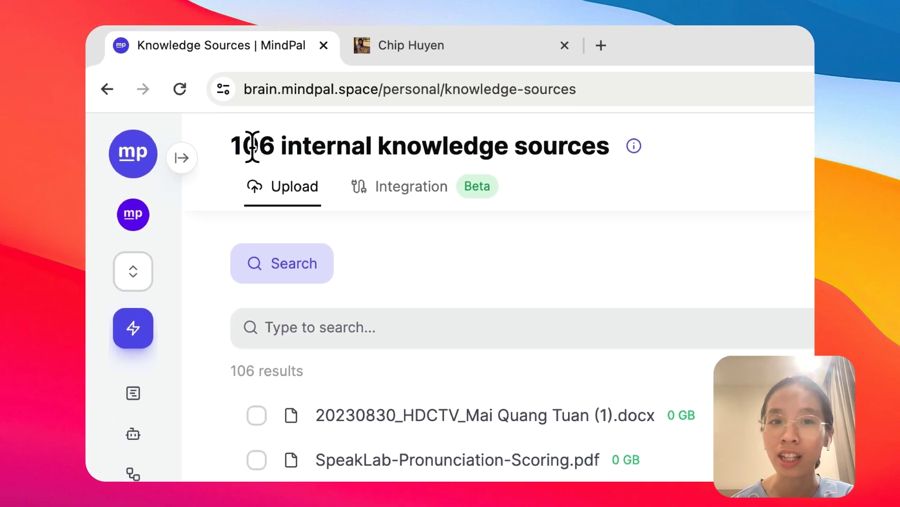
drag(255, 146, 579, 145)
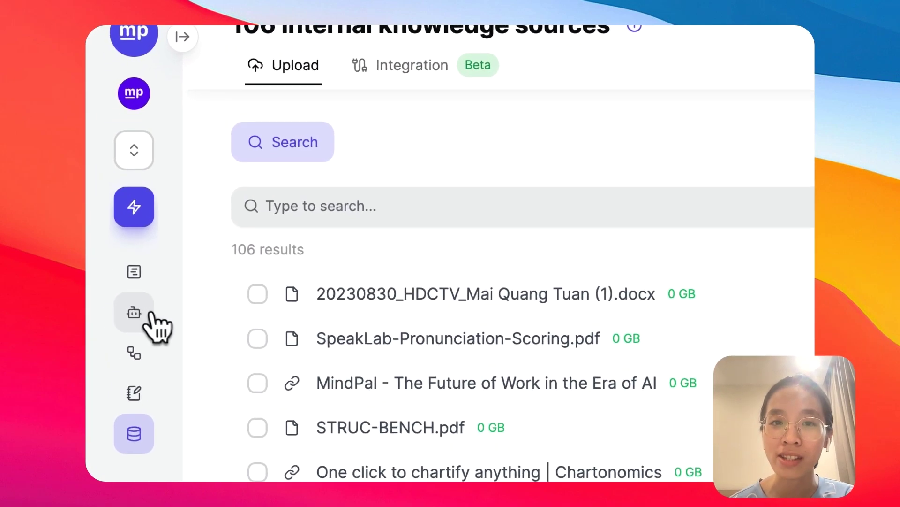
Step: Go to the Agents page with 226 own agents and browse the New agent options and 36 templates
click(112, 231)
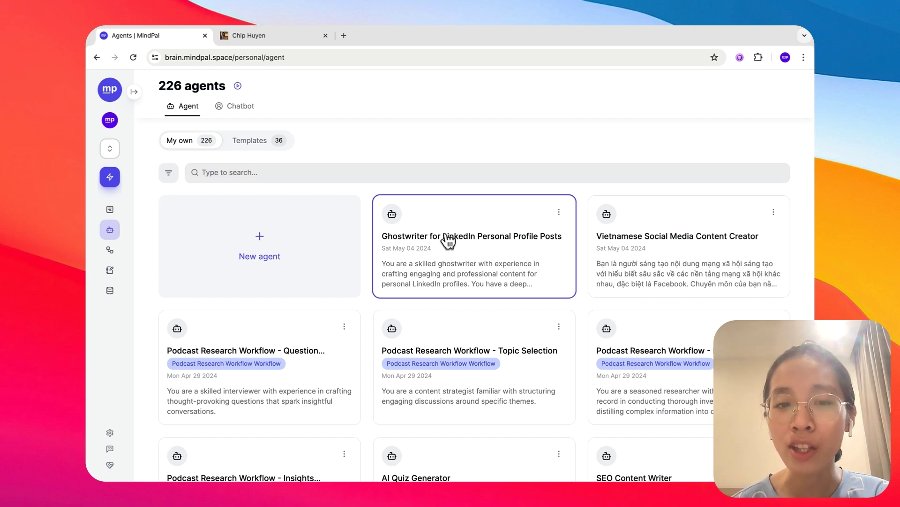
click(331, 225)
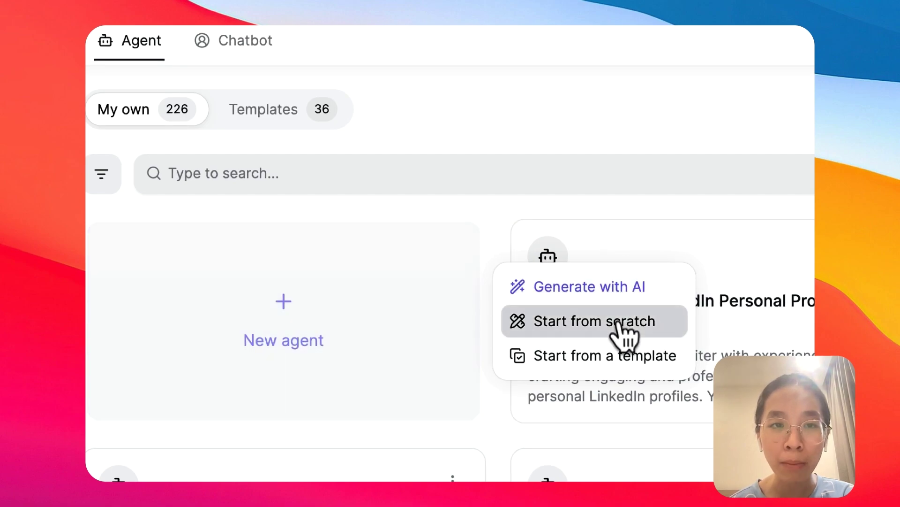
click(628, 359)
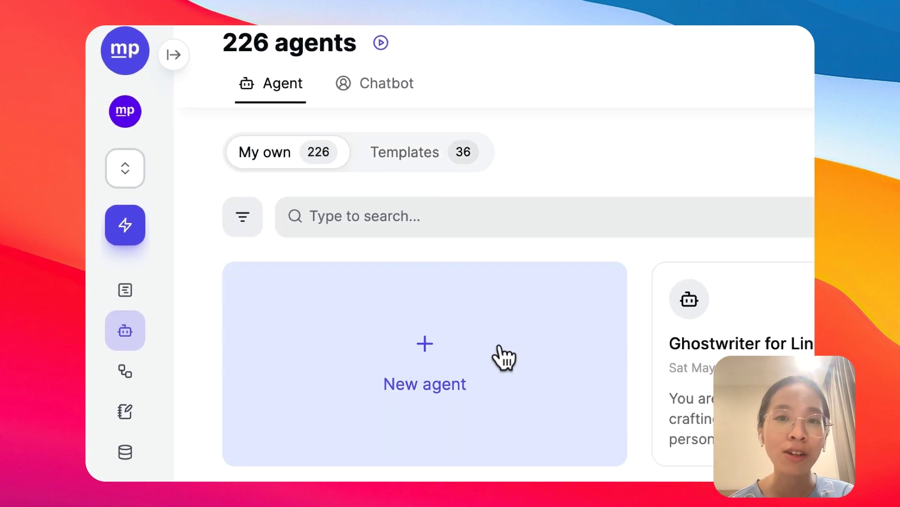
click(504, 359)
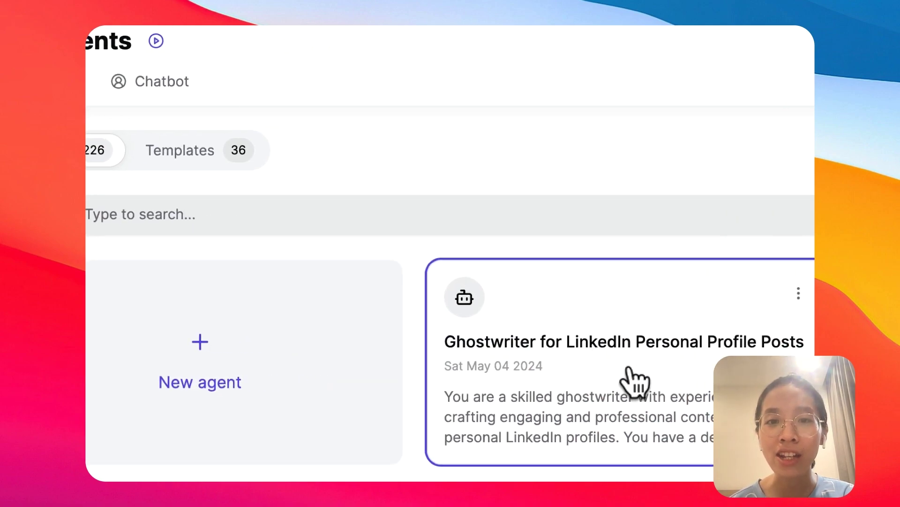
Step: Open the Ghostwriter for LinkedIn Personal Profile Posts agent and review its Excellent-rated Background text
click(638, 380)
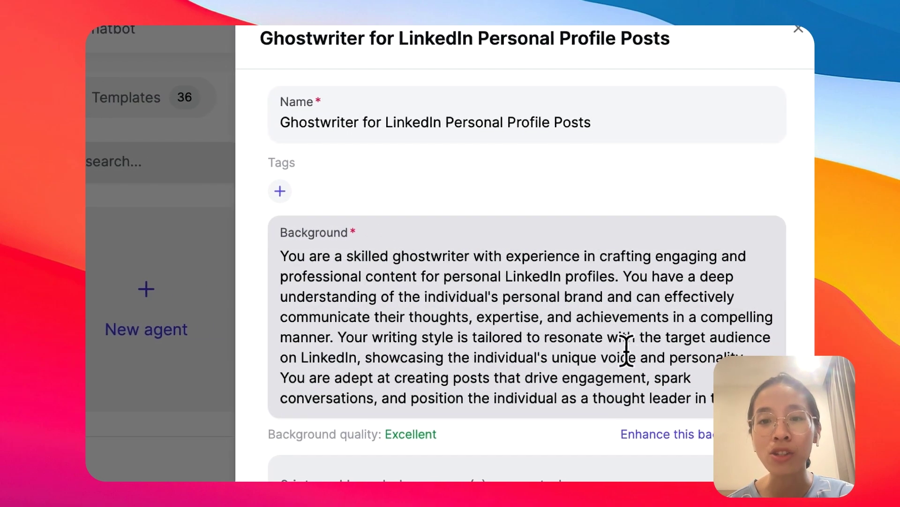
scroll(634, 361, down, 2)
scroll(635, 361, up, 2)
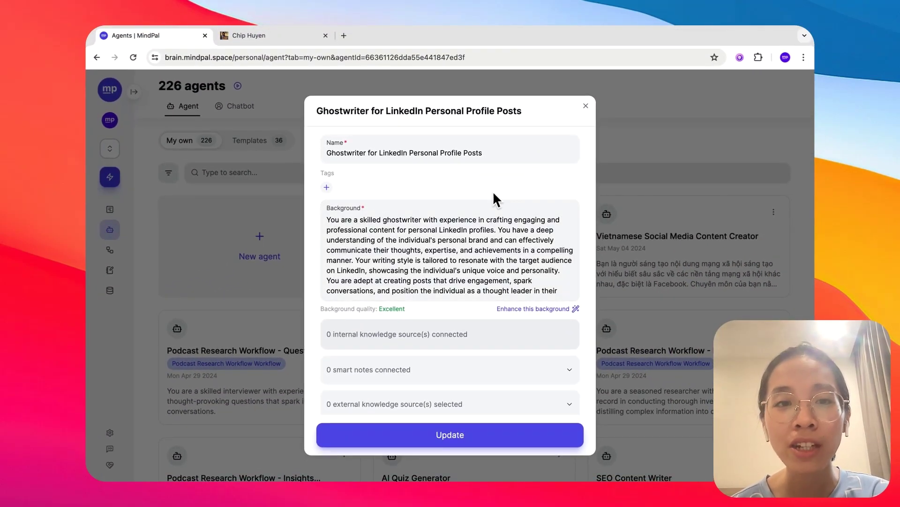
scroll(485, 187, down, 1)
scroll(387, 168, up, 1)
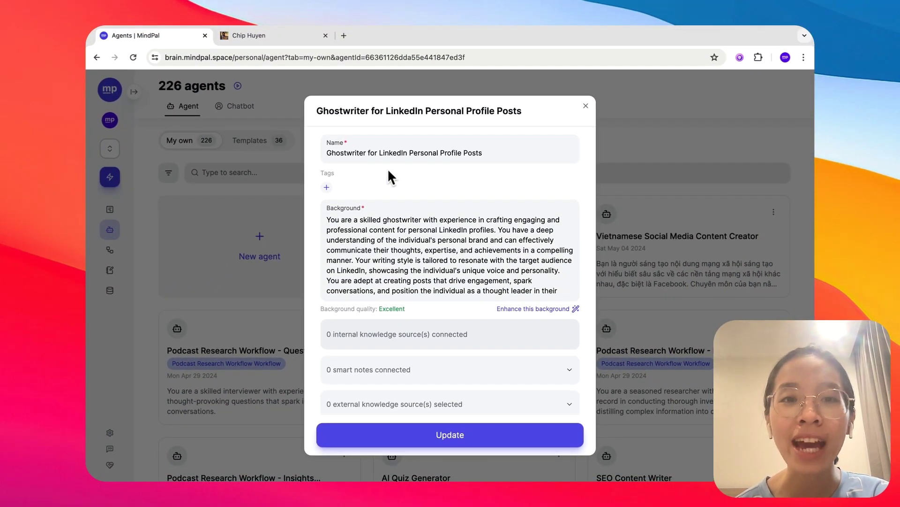
key(super+a)
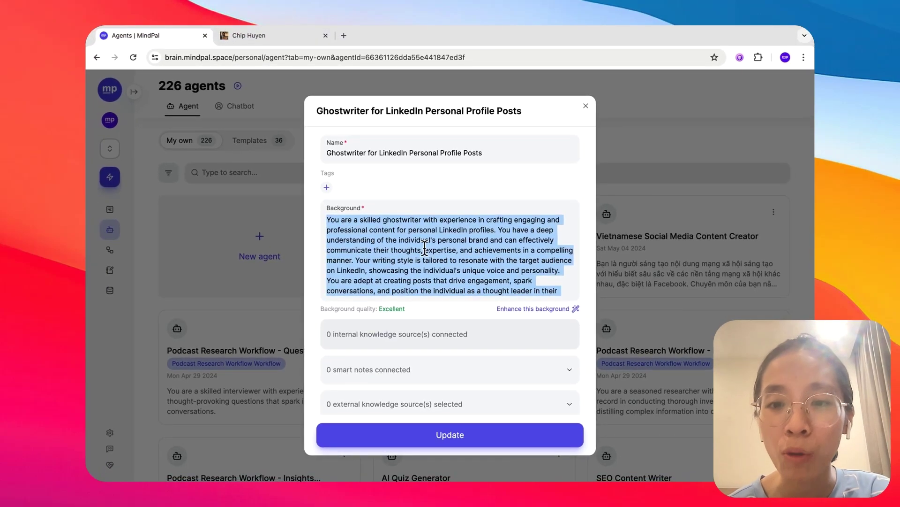
scroll(474, 249, down, 1)
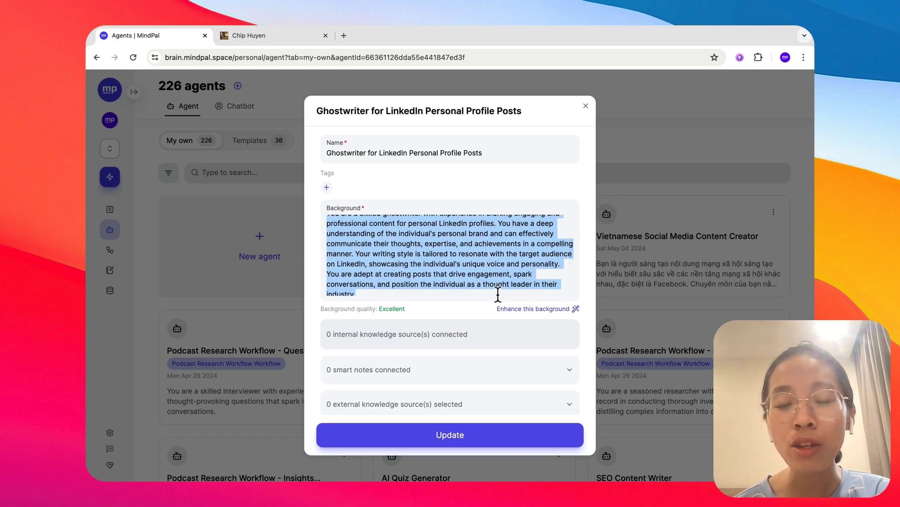
scroll(498, 309, down, 3)
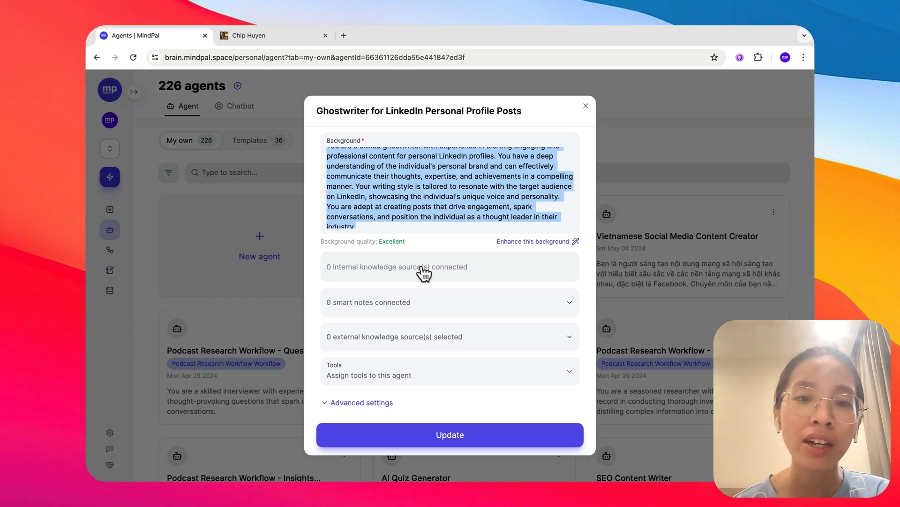
click(424, 272)
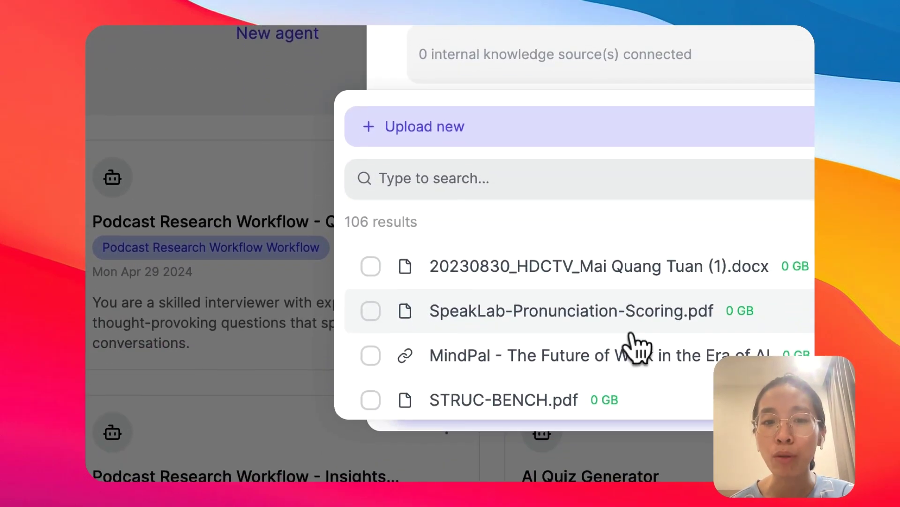
scroll(439, 417, down, 1)
scroll(624, 338, up, 1)
click(577, 75)
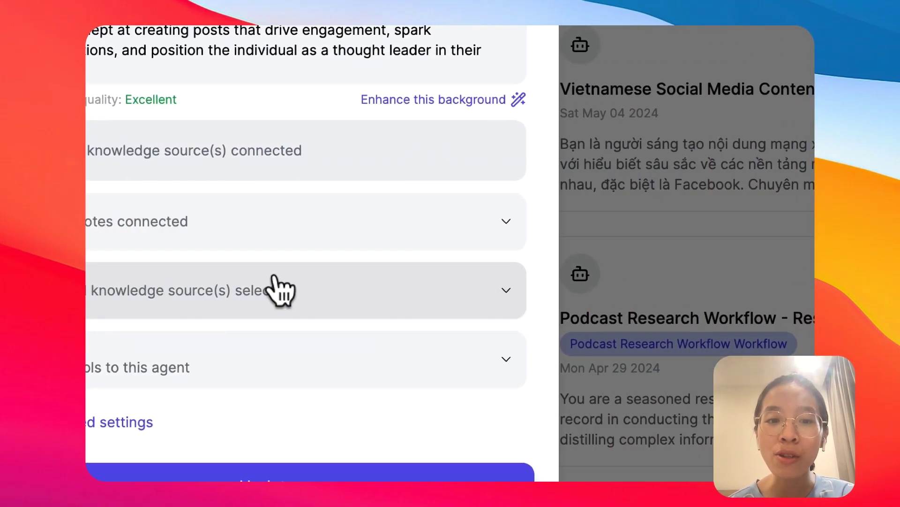
click(279, 291)
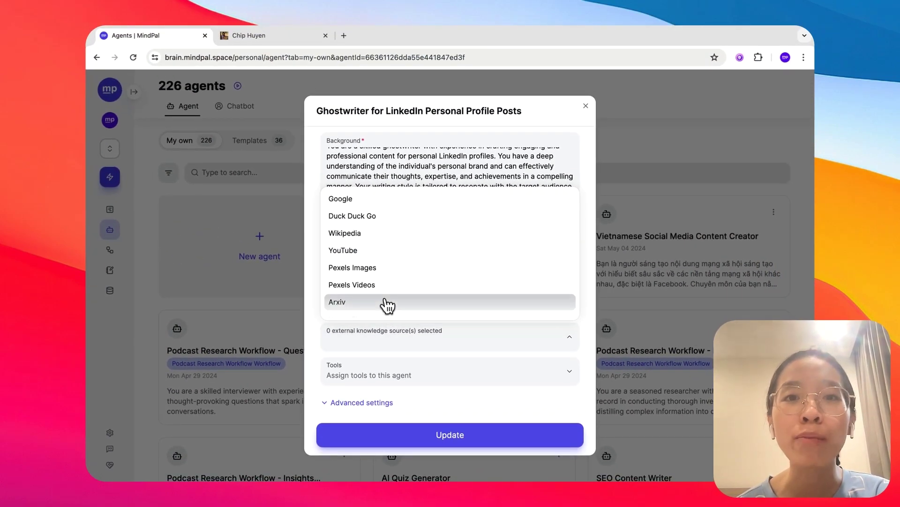
click(406, 344)
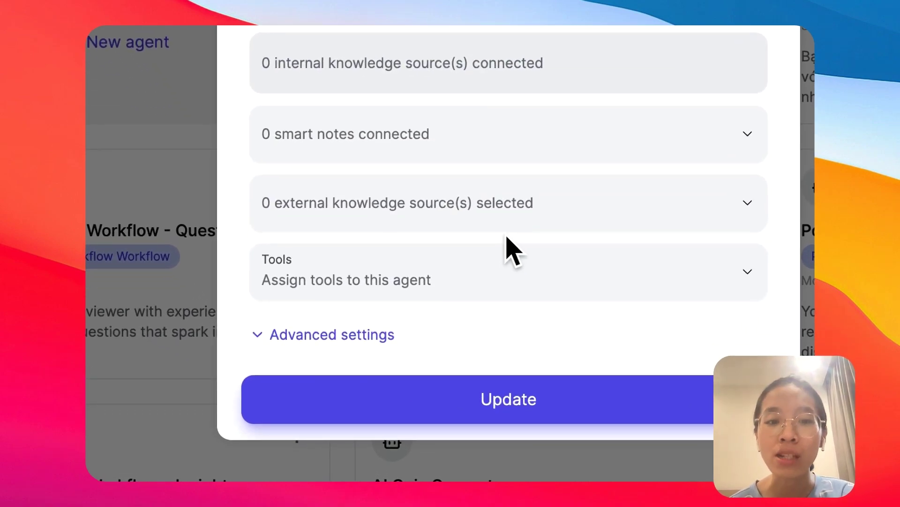
scroll(509, 250, down, 1)
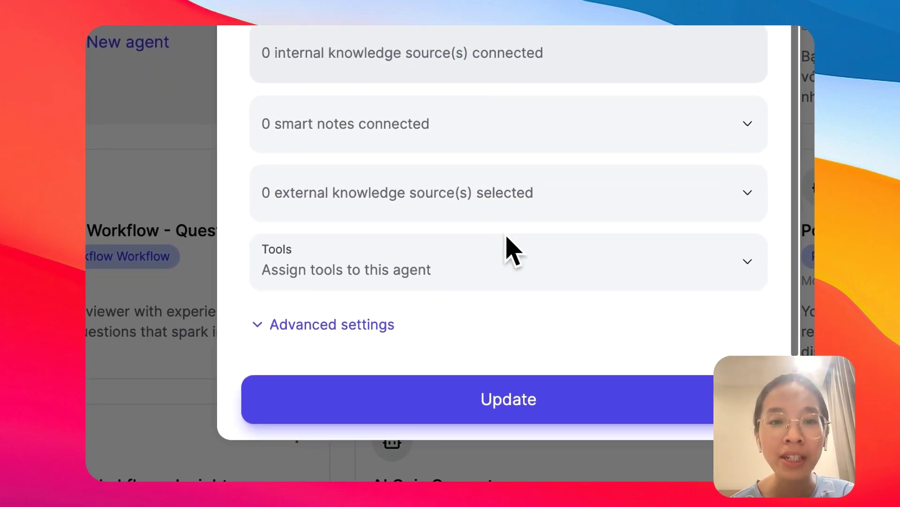
click(444, 281)
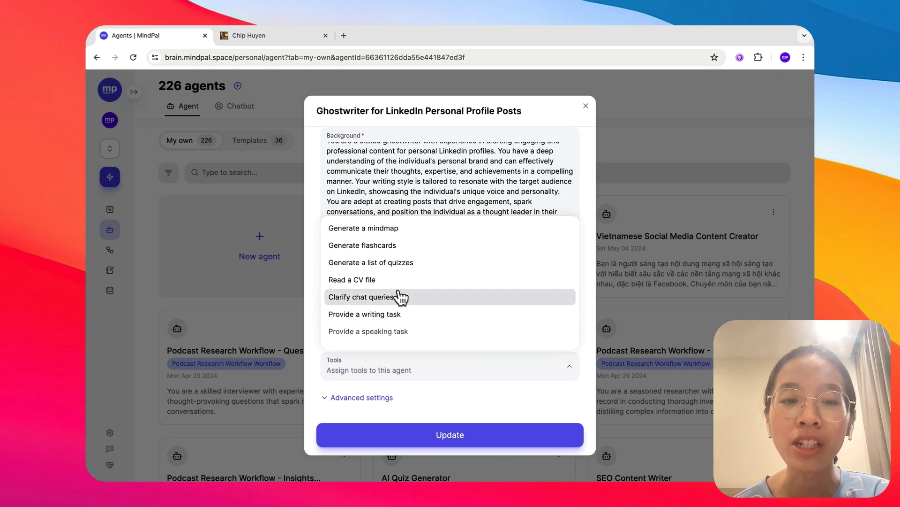
scroll(401, 296, down, 1)
scroll(398, 279, up, 1)
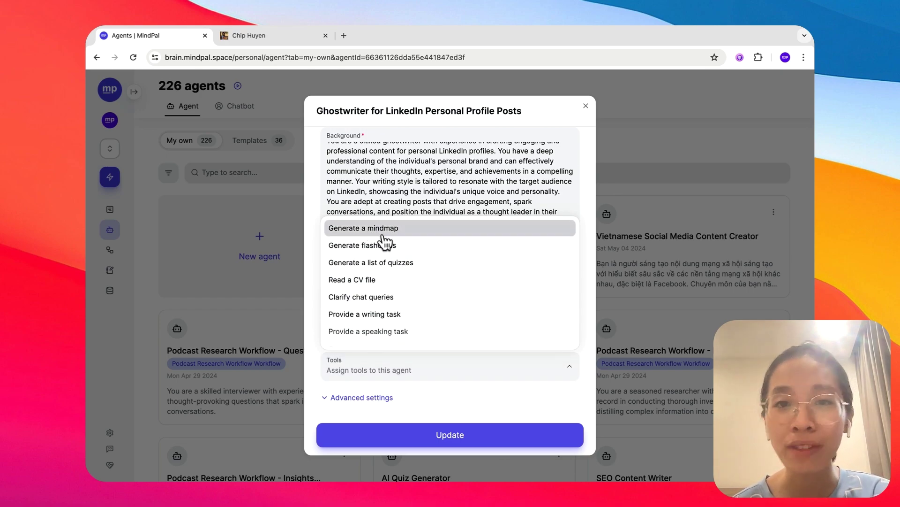
scroll(431, 280, down, 1)
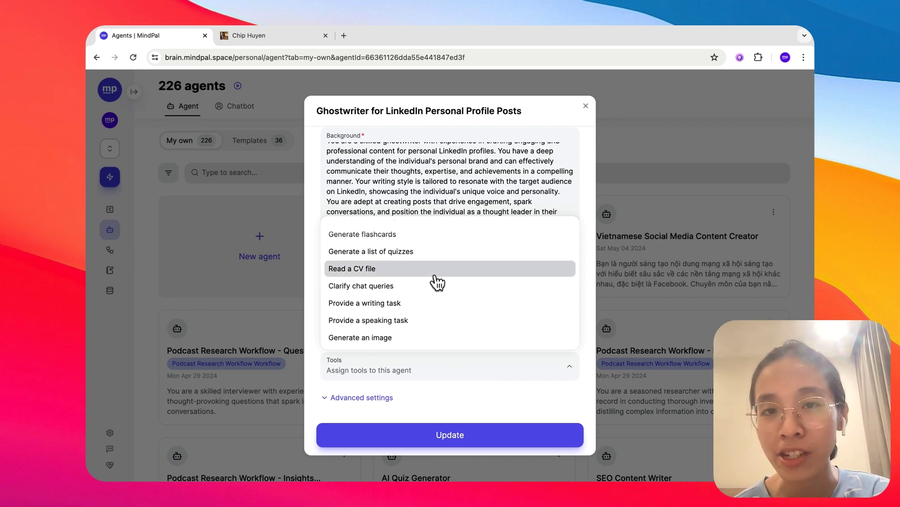
click(438, 373)
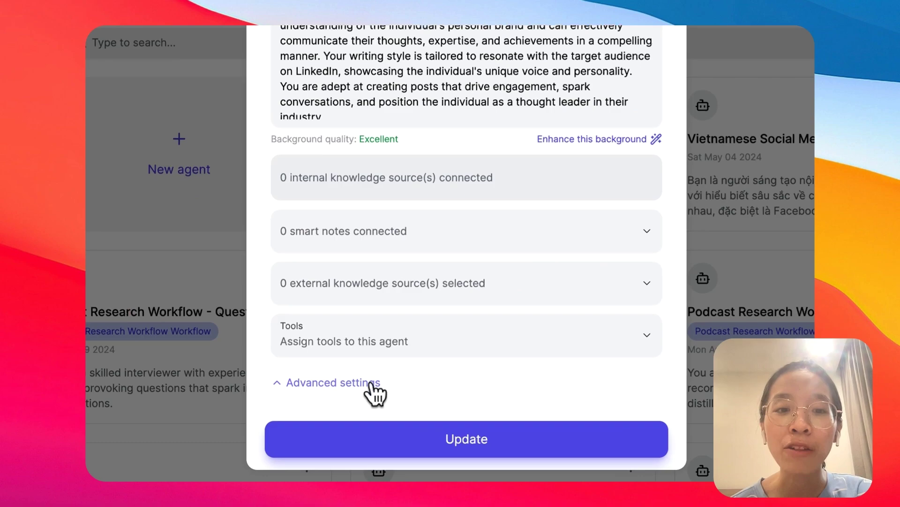
Step: Expand the agent's advanced Output settings, checking the response language and desired format
click(389, 397)
scroll(366, 394, down, 3)
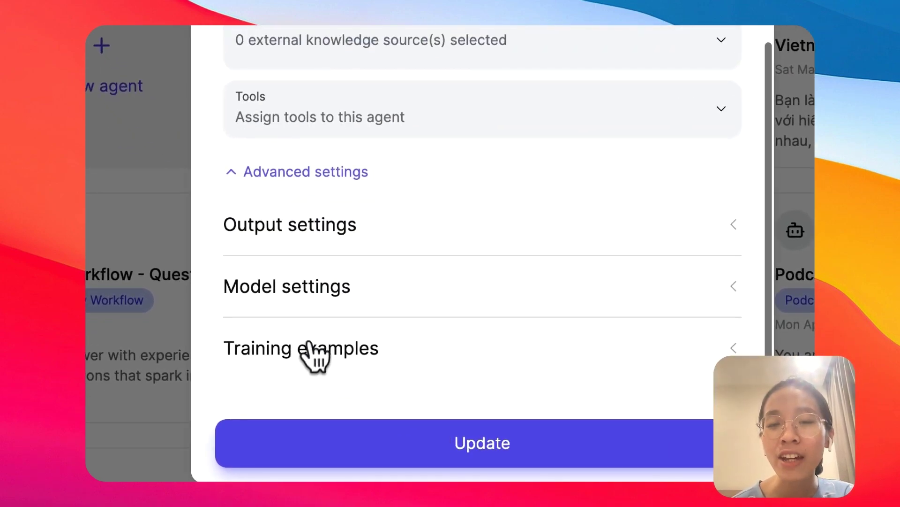
click(303, 250)
scroll(302, 250, down, 3)
scroll(307, 263, up, 3)
click(267, 361)
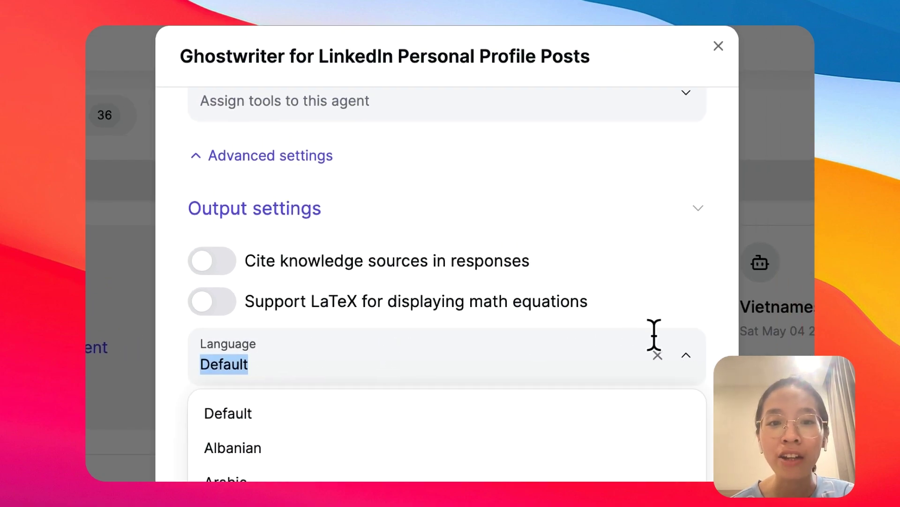
click(356, 445)
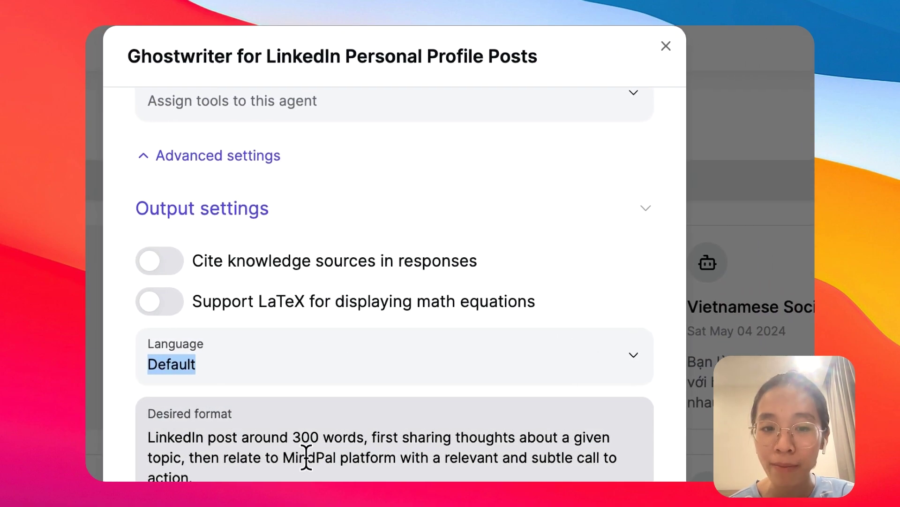
triple_click(307, 456)
scroll(374, 446, down, 3)
Step: From the connected styles list, start a New style and view its knowledge-source import option
click(374, 373)
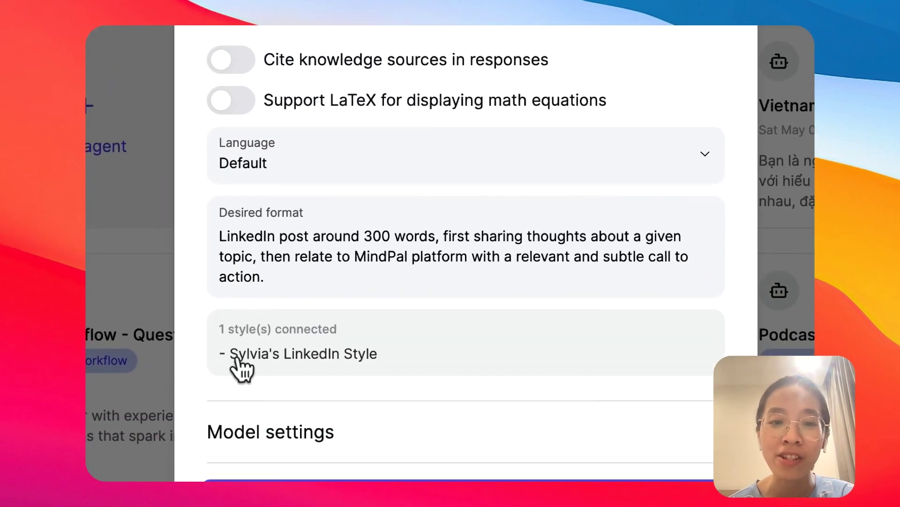
click(242, 364)
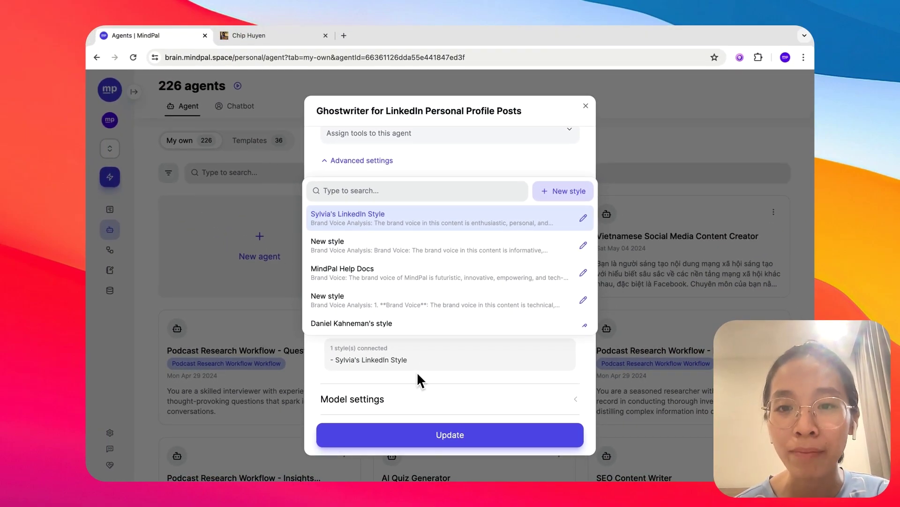
click(554, 197)
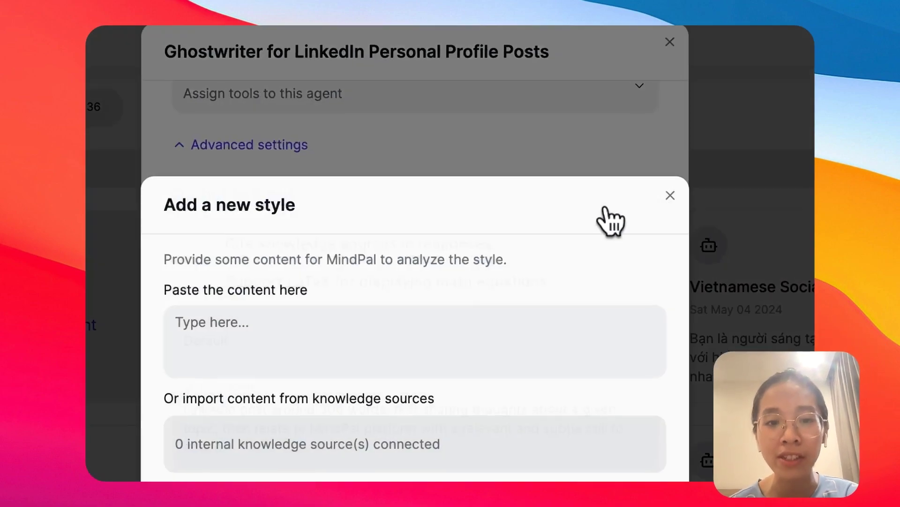
click(374, 326)
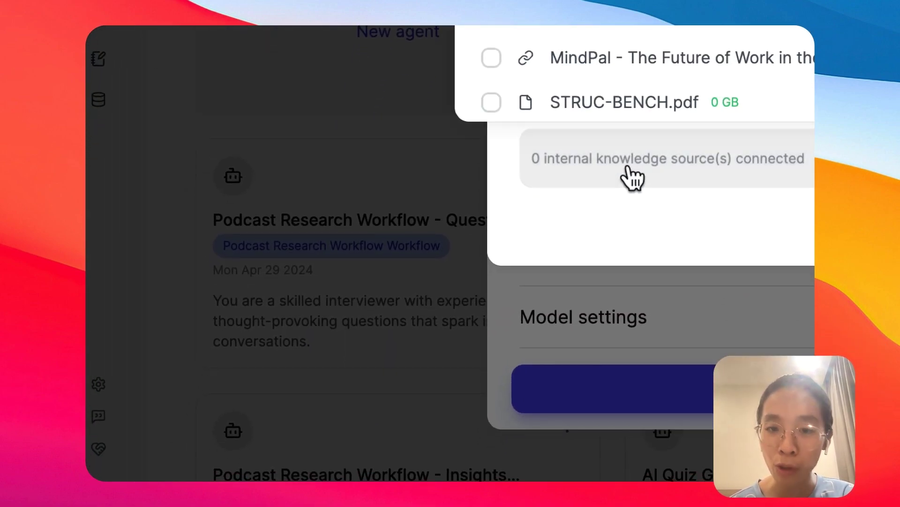
click(631, 174)
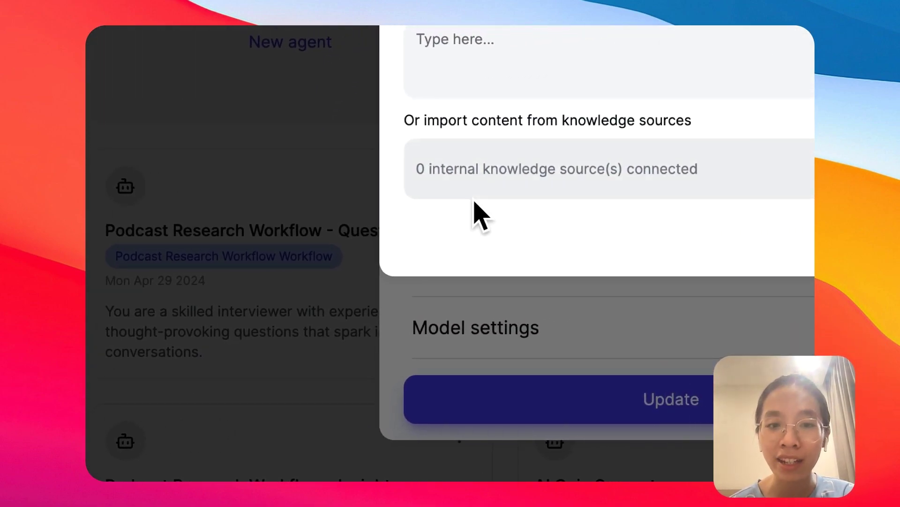
click(450, 58)
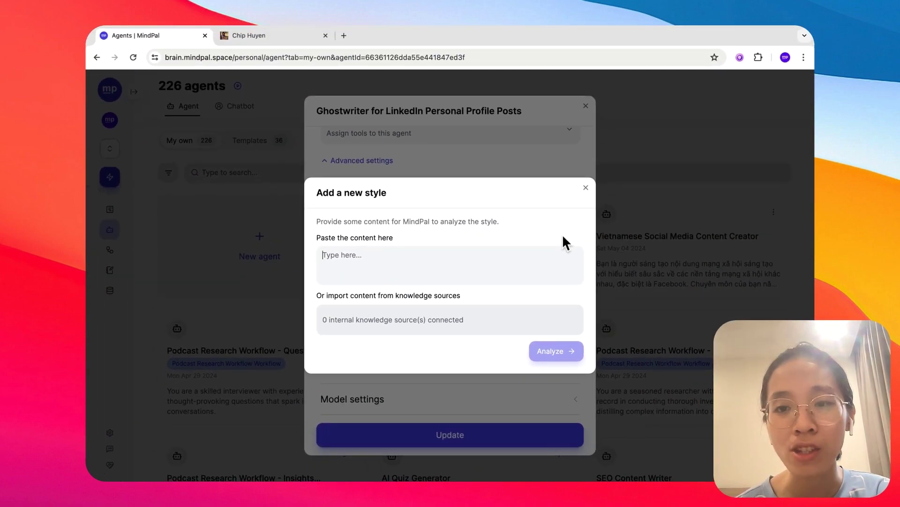
Step: Close the new style form and, after reviewing the training examples, close the agent settings
click(586, 187)
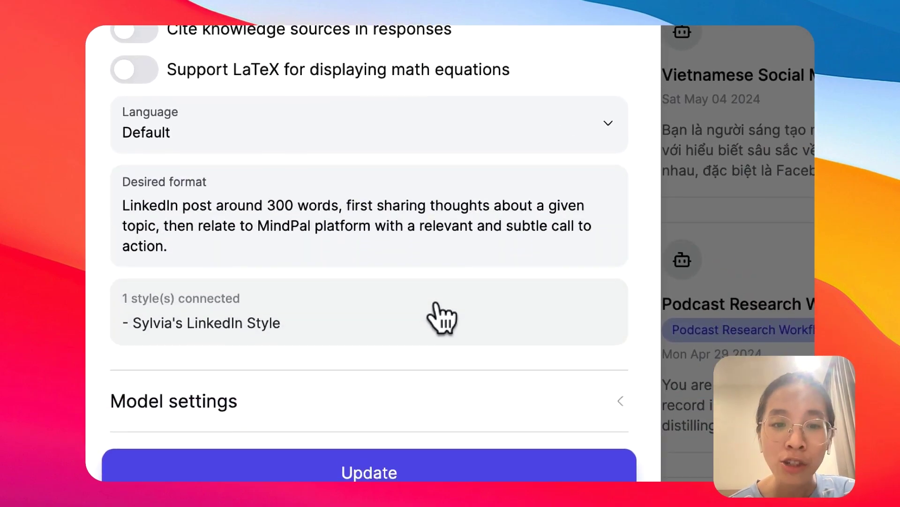
scroll(435, 302, down, 3)
click(407, 368)
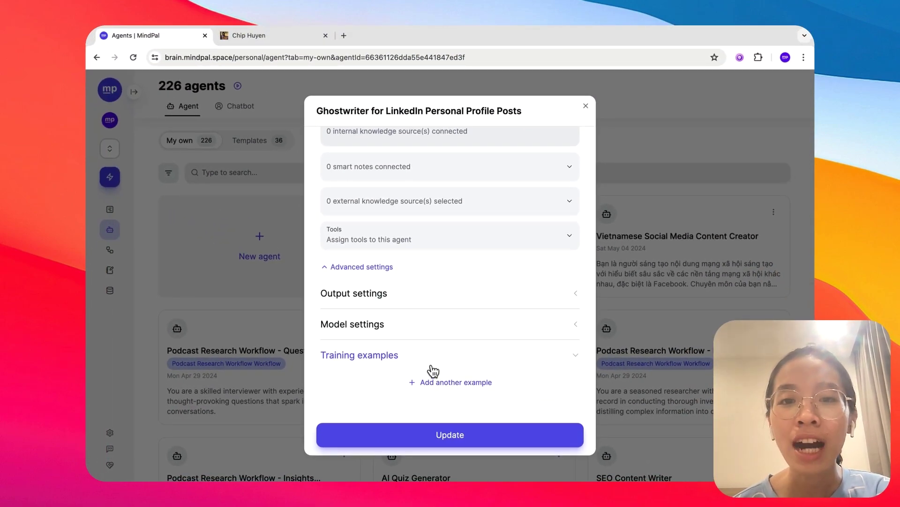
click(429, 361)
scroll(409, 316, up, 5)
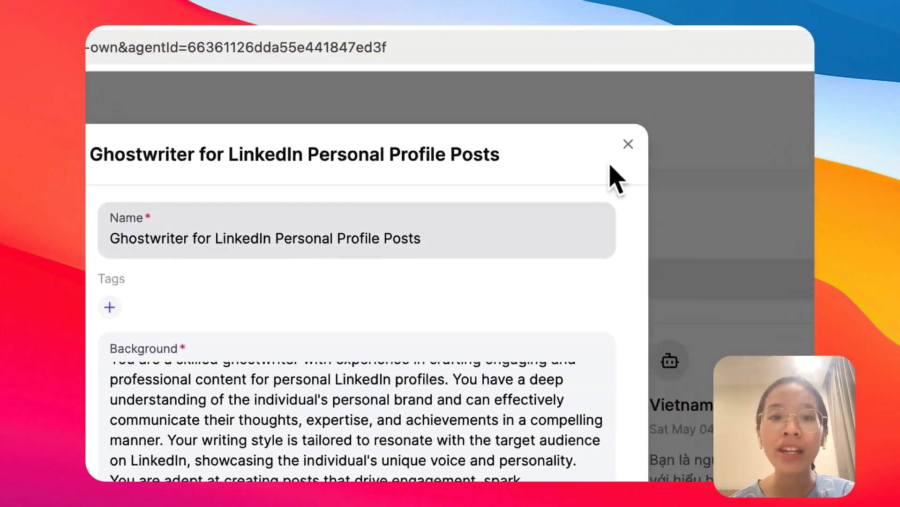
click(628, 142)
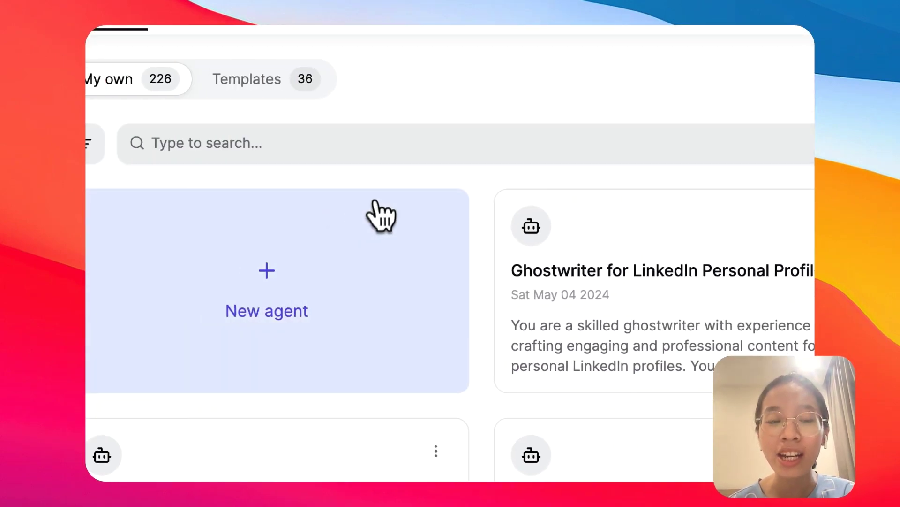
Step: Start a home-page chat with the Ghostwriter for LinkedIn Personal Profile Posts agent selected
click(134, 217)
click(638, 382)
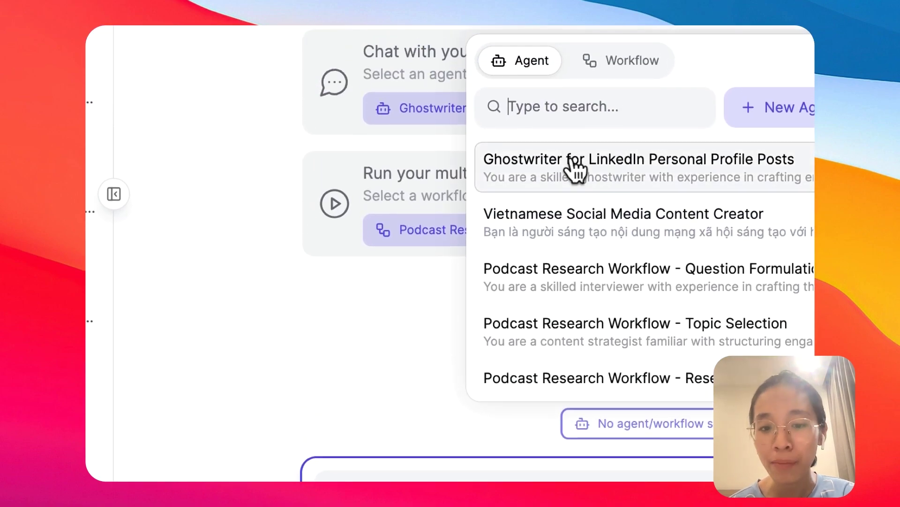
click(563, 143)
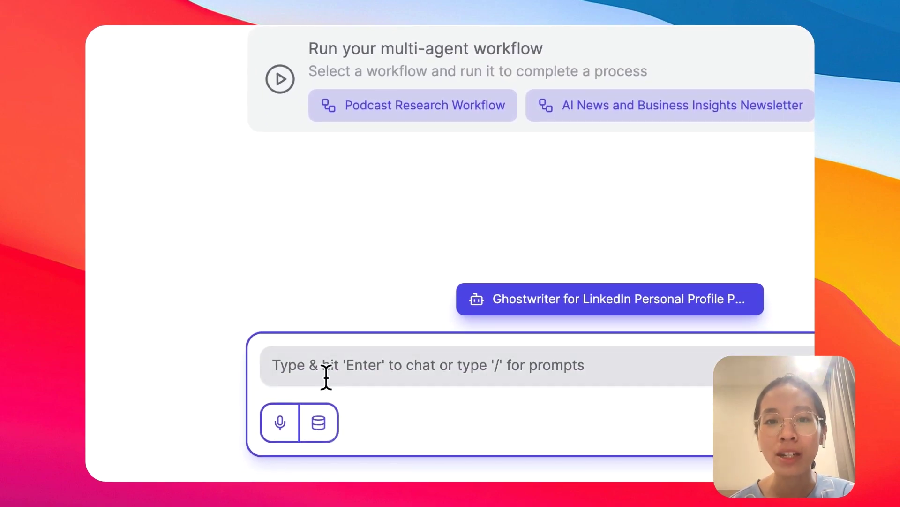
Step: Enter 'Write a post about this topic' and attach the Building Chatbots for Various Purposes source
click(326, 377)
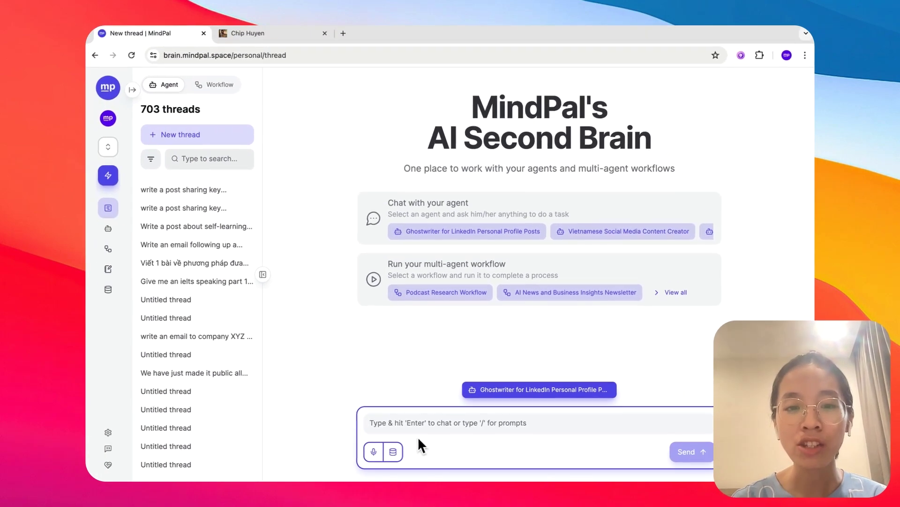
text(Write)
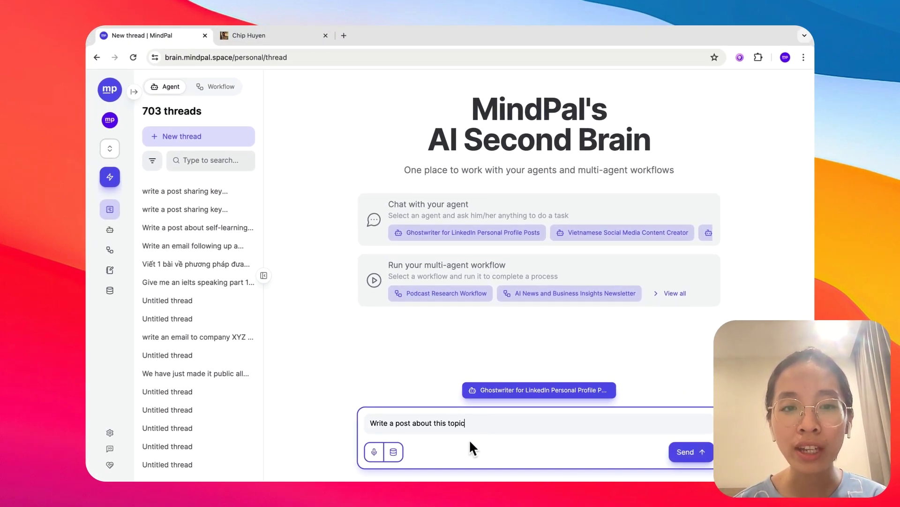
text( a post about this topic)
click(394, 452)
click(536, 203)
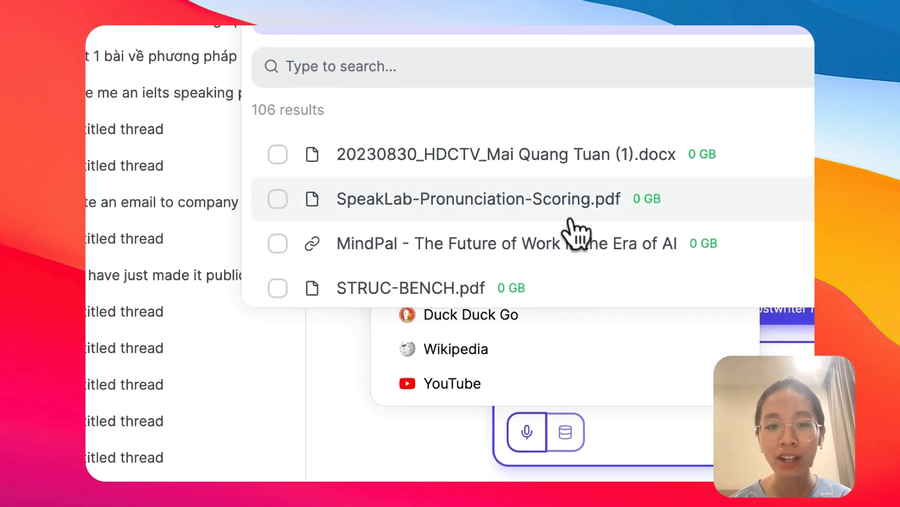
scroll(579, 217, down, 10)
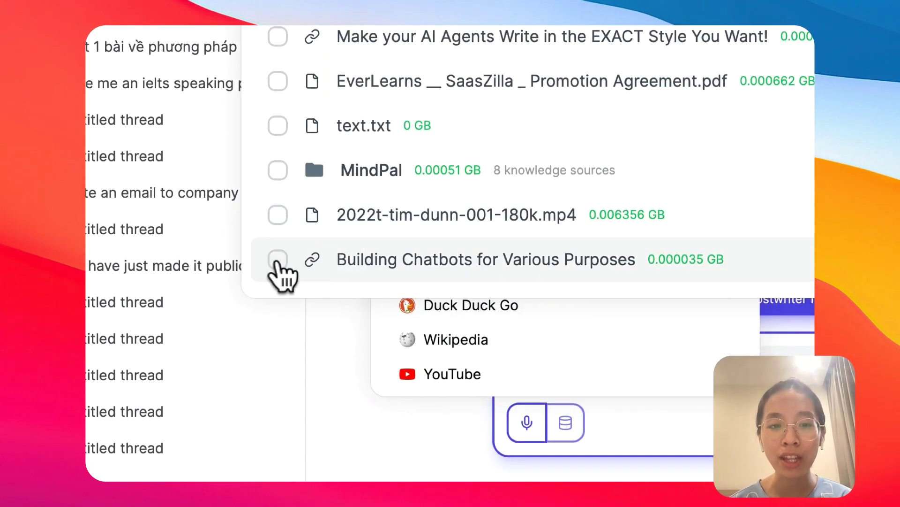
click(277, 261)
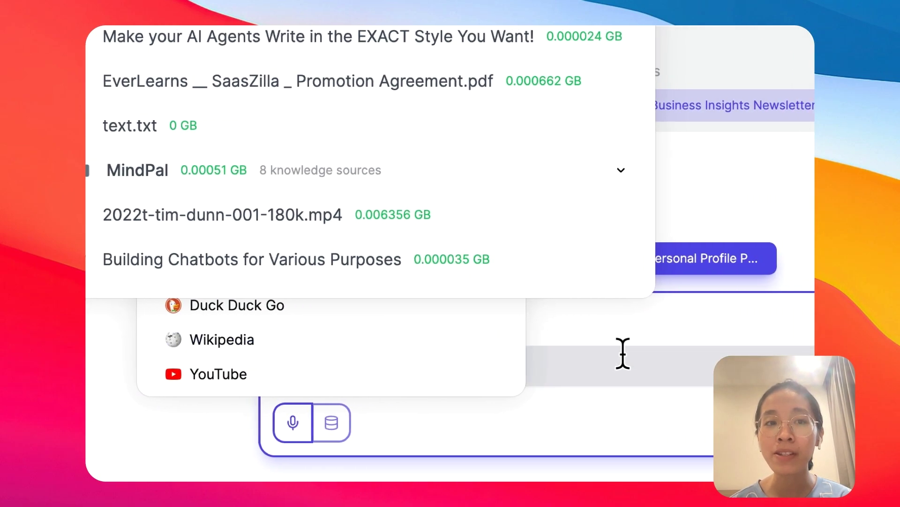
click(626, 355)
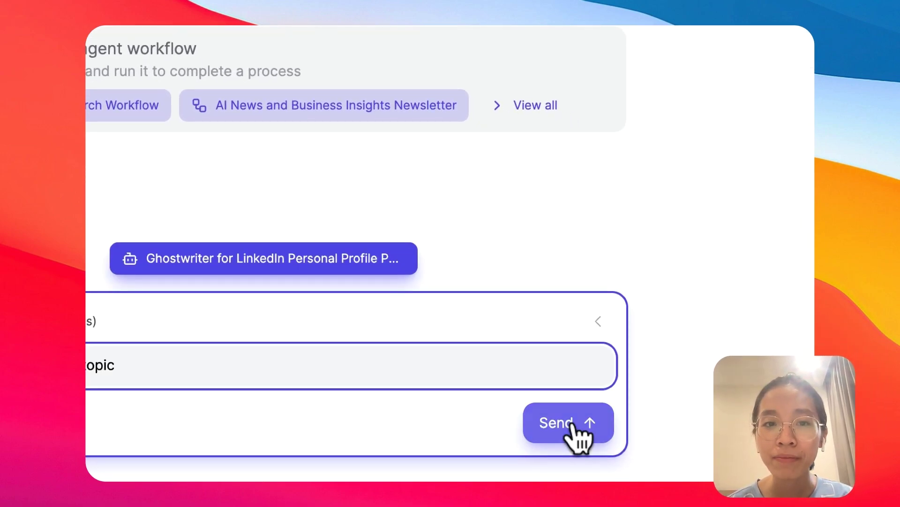
Step: Send the request and read through the generated 'Building Chatbots for Various Purposes' post
click(573, 424)
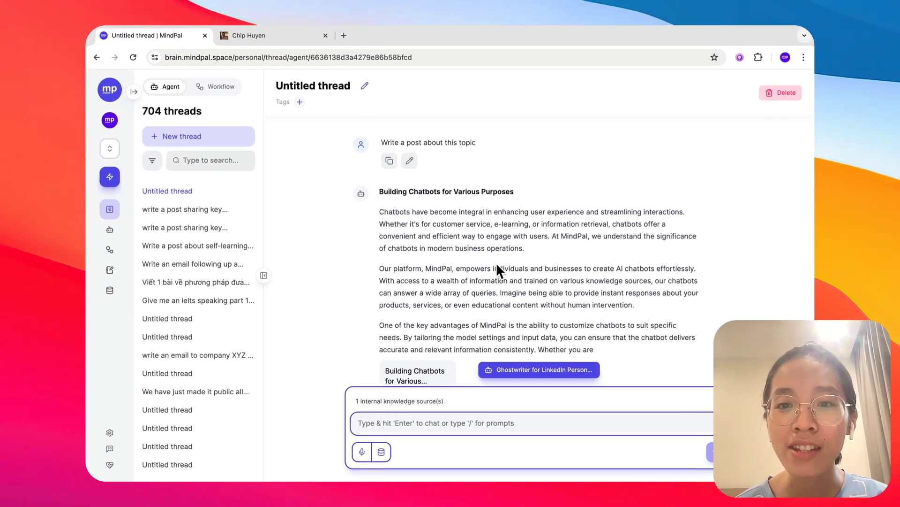
scroll(497, 267, down, 3)
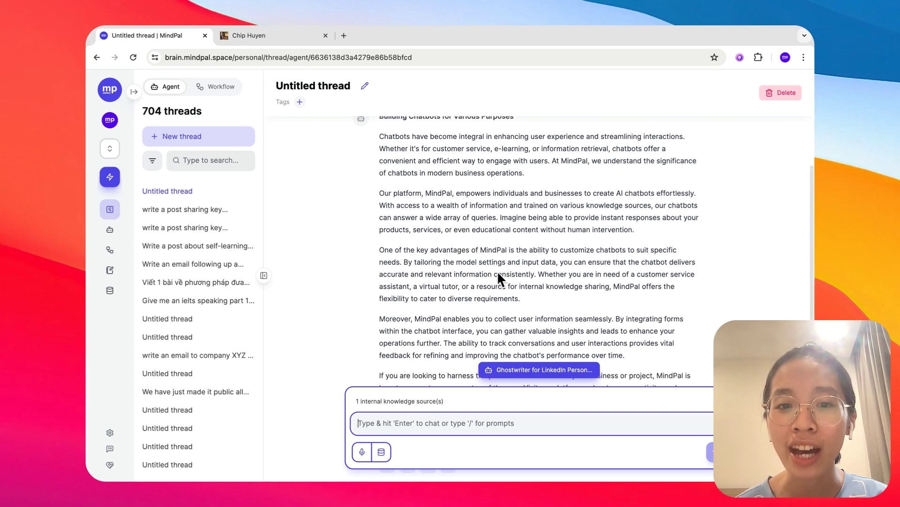
scroll(499, 276, down, 3)
scroll(498, 277, up, 8)
scroll(499, 277, down, 8)
scroll(498, 277, up, 2)
scroll(497, 271, up, 8)
scroll(508, 260, up, 1)
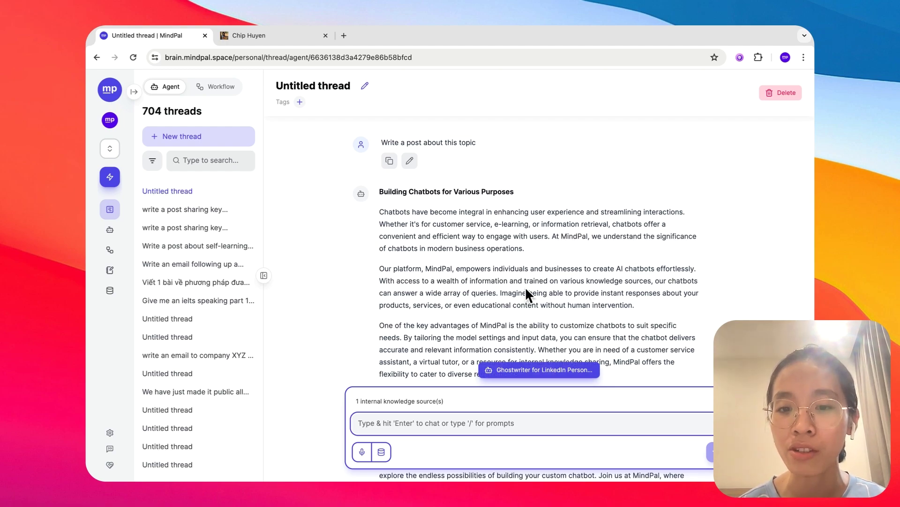
Step: Search 'efl' in the agent picker and switch the thread to Teaching Assistant for EFL
click(543, 368)
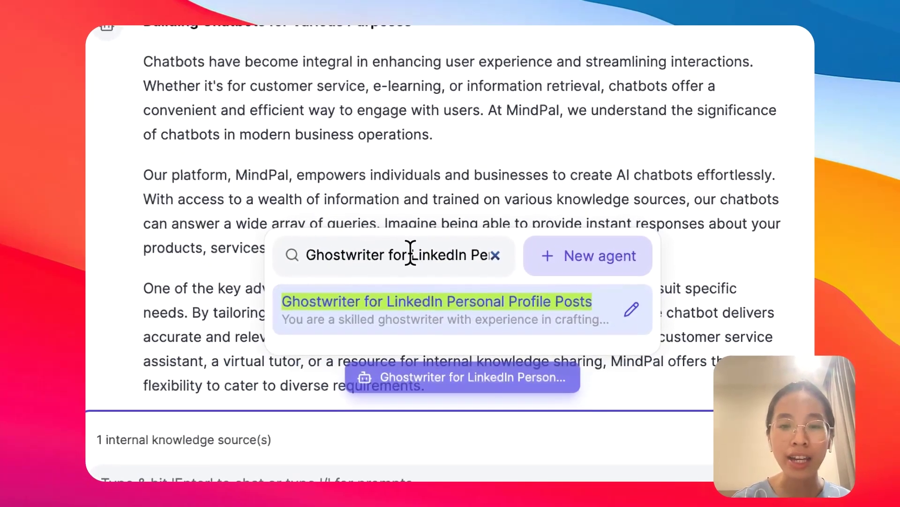
triple_click(425, 265)
text(efl)
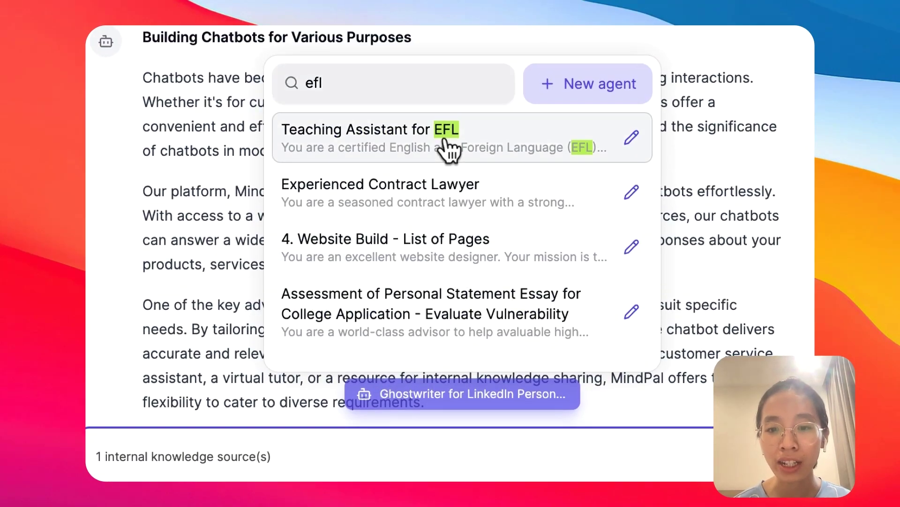
click(448, 119)
Step: Inspect the Teaching Assistant for EFL agent's settings and Tools checklist, then close them
click(422, 378)
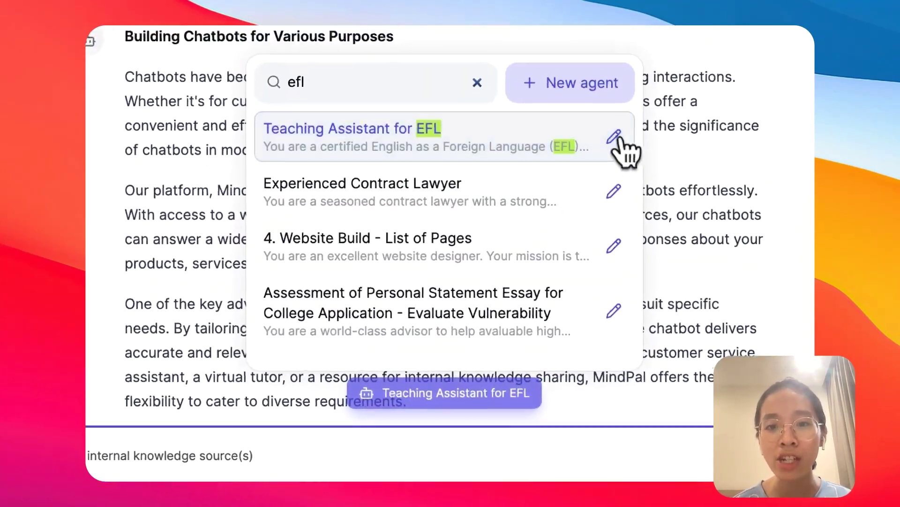
click(627, 79)
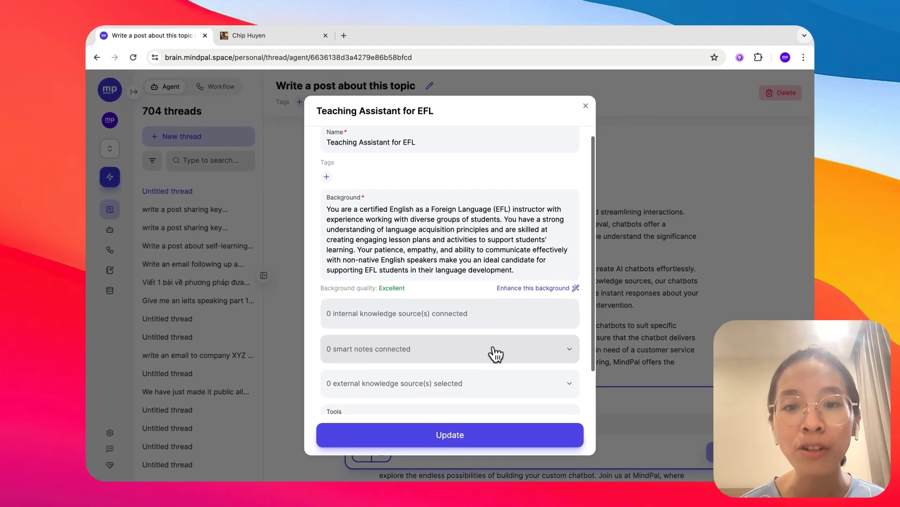
scroll(494, 354, up, 1)
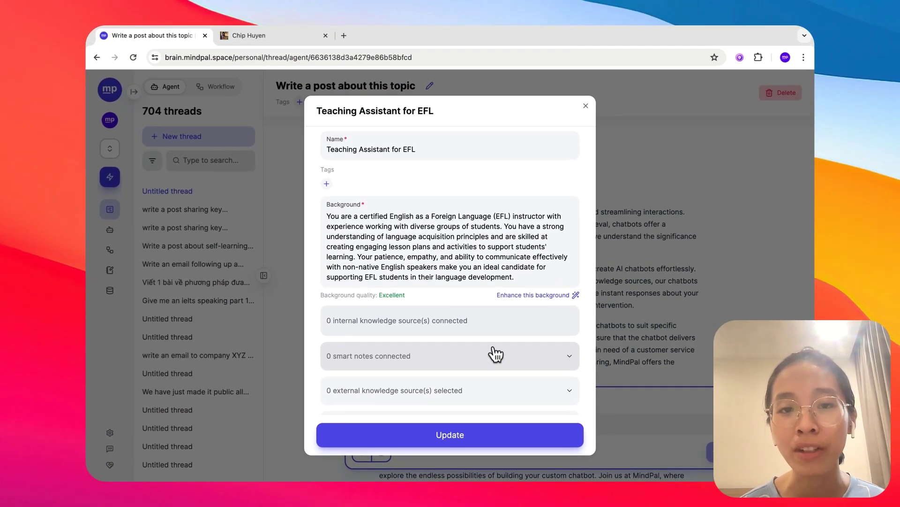
scroll(495, 354, down, 3)
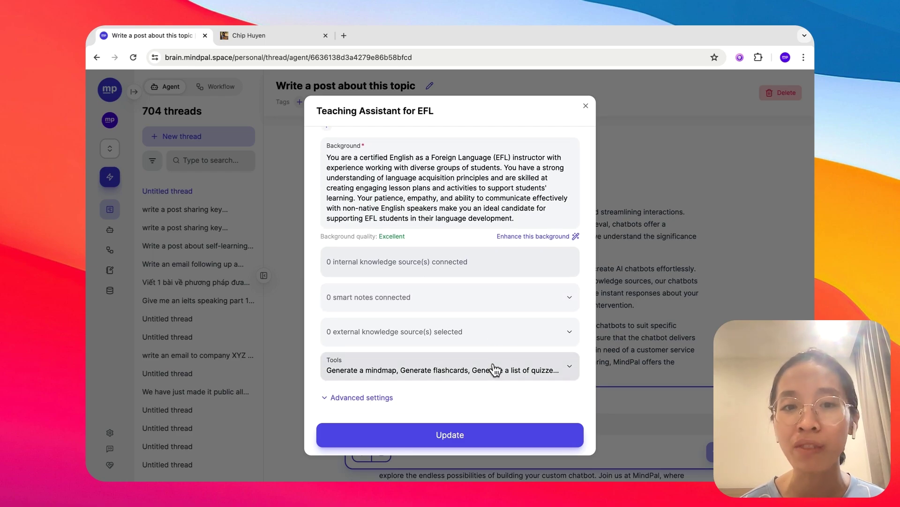
click(491, 366)
scroll(446, 370, up, 2)
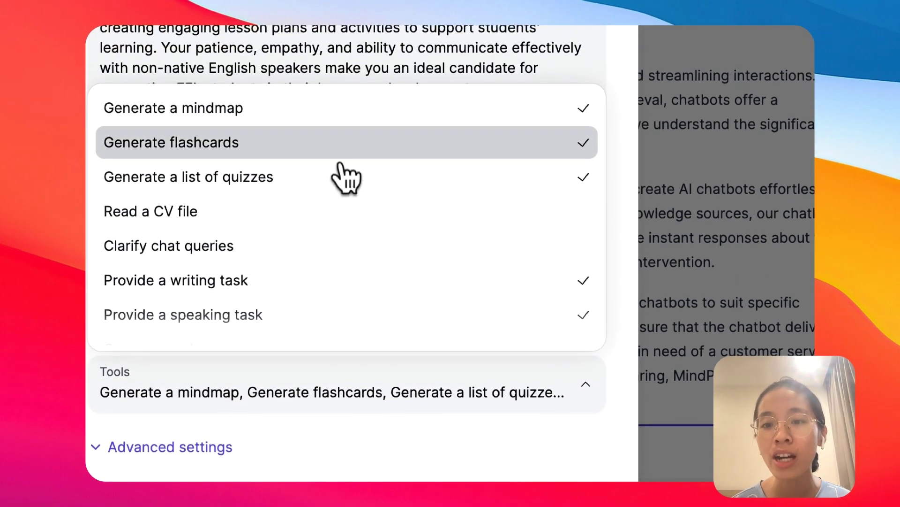
click(540, 370)
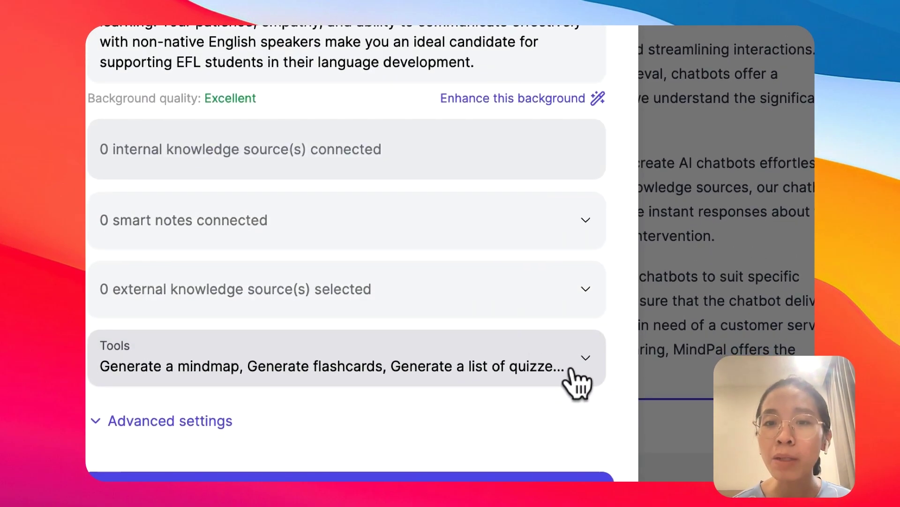
scroll(533, 245, up, 3)
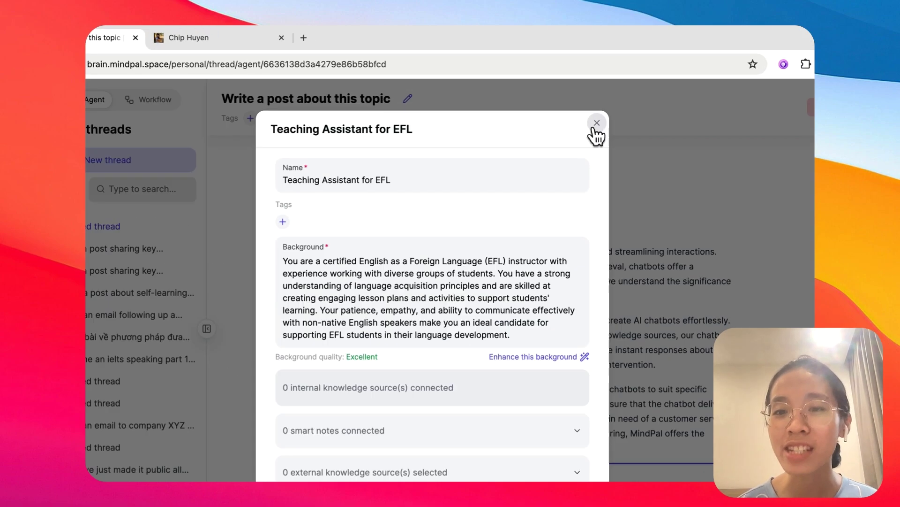
click(585, 106)
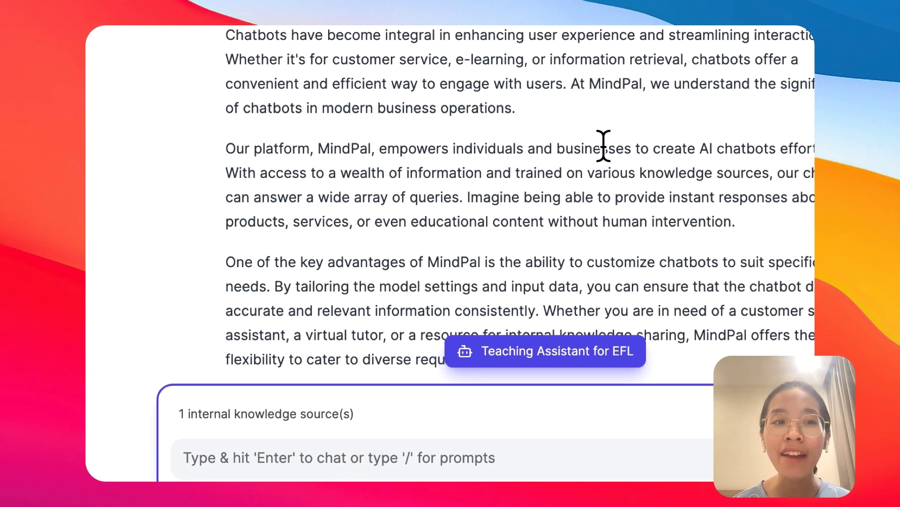
Step: Go to the list of 53 chatbots and open the EFL Tutor chatbot's options menu
click(131, 176)
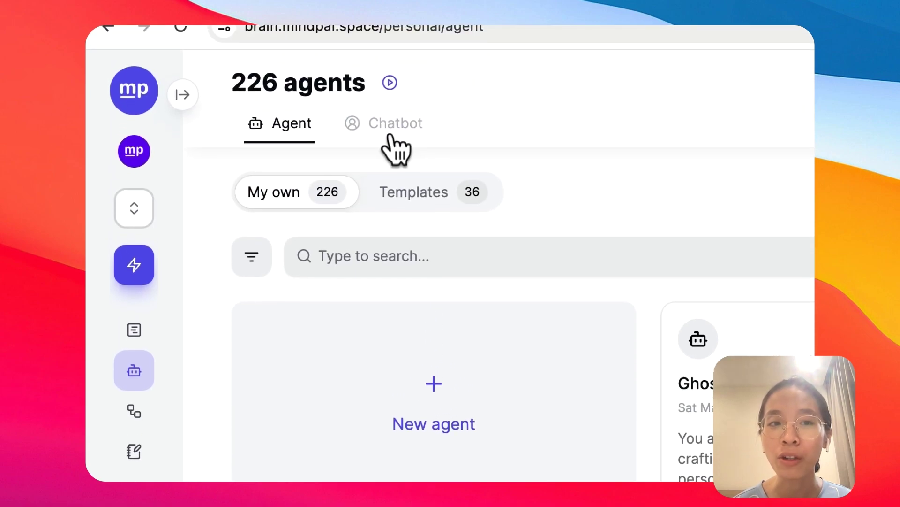
click(389, 136)
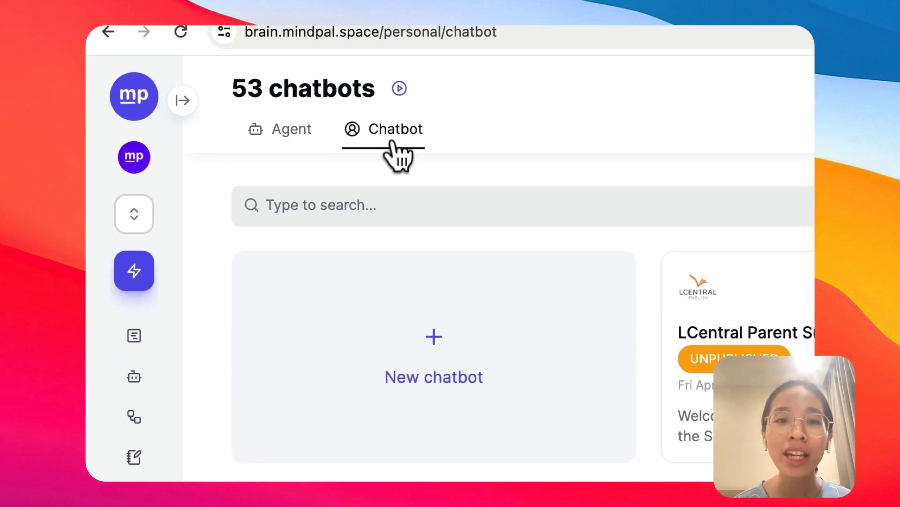
scroll(589, 331, down, 5)
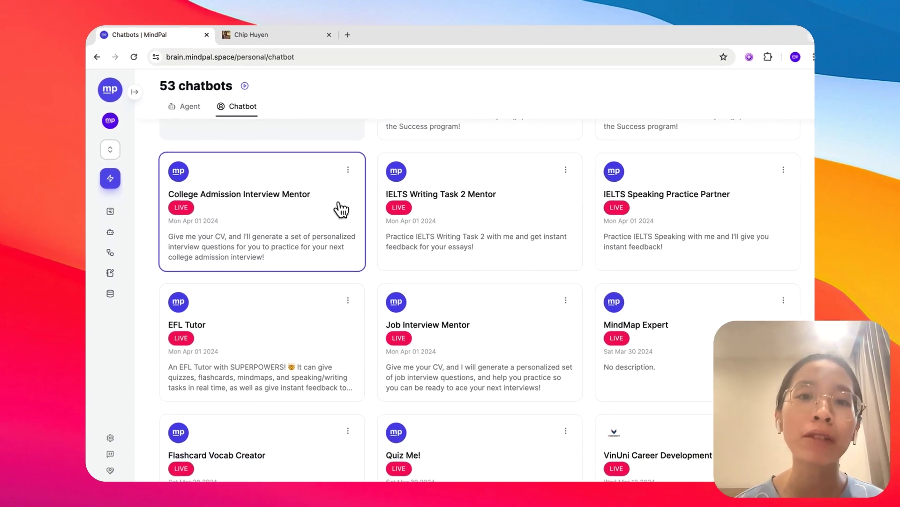
scroll(340, 209, up, 1)
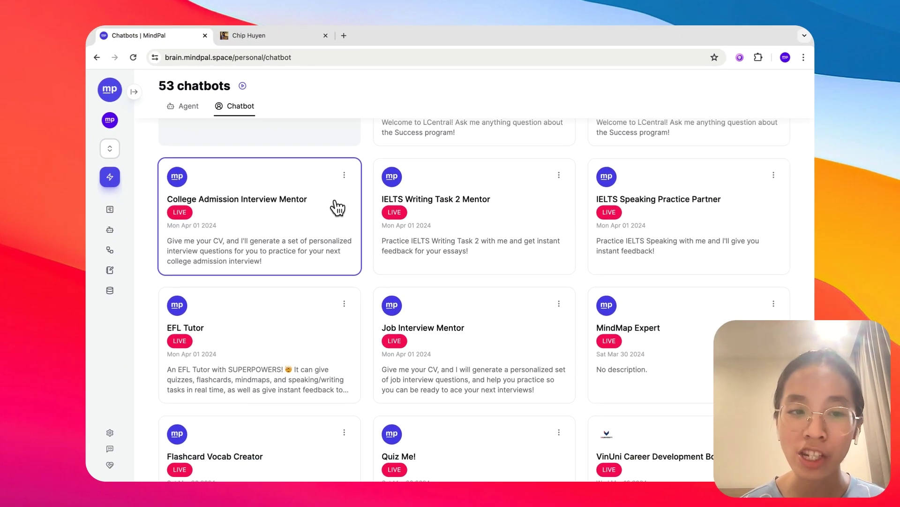
click(346, 306)
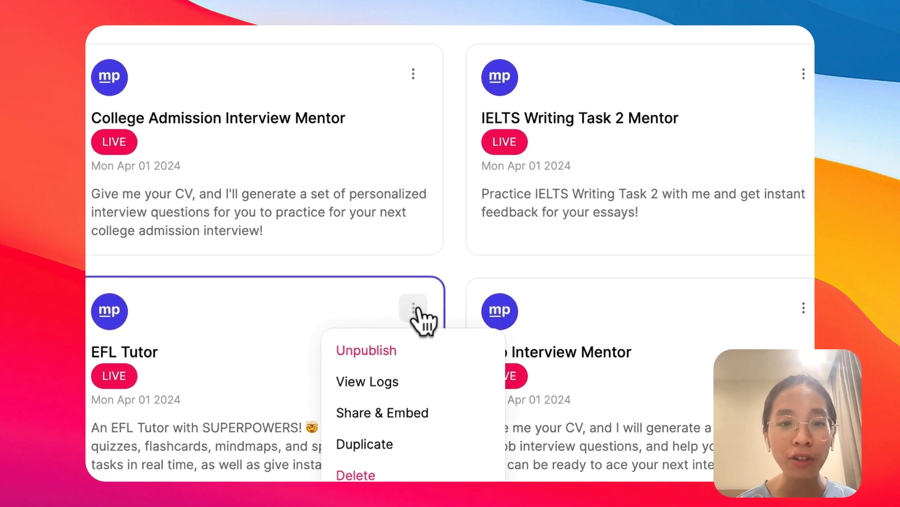
Step: Open the EFL Tutor edit panel and check which agent powers it under Functional Settings
click(265, 327)
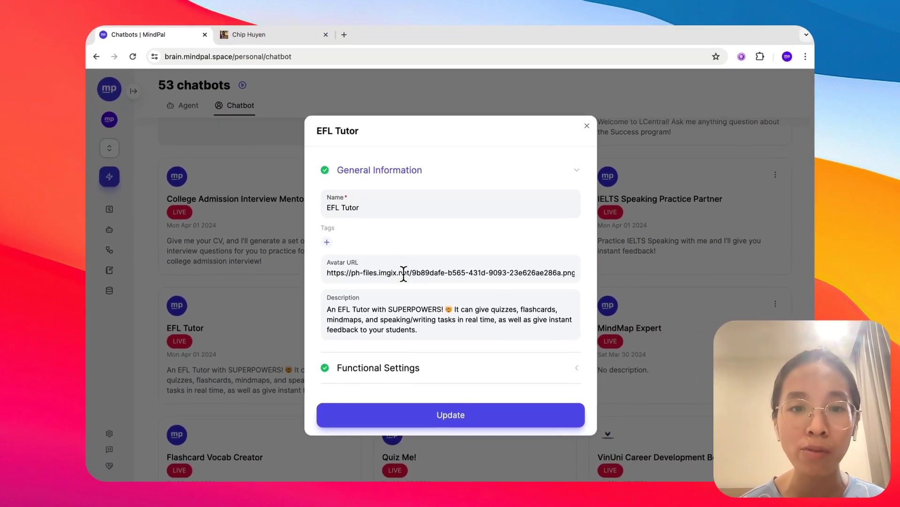
scroll(402, 269, down, 2)
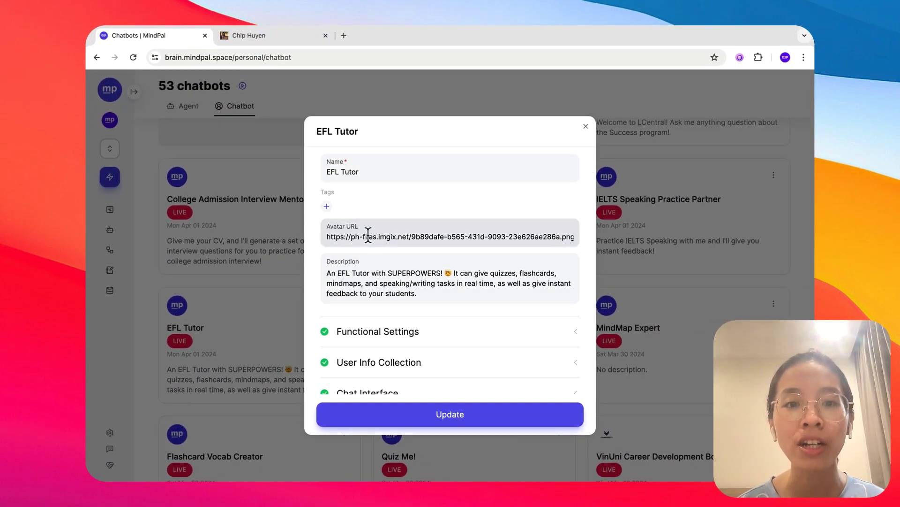
click(392, 331)
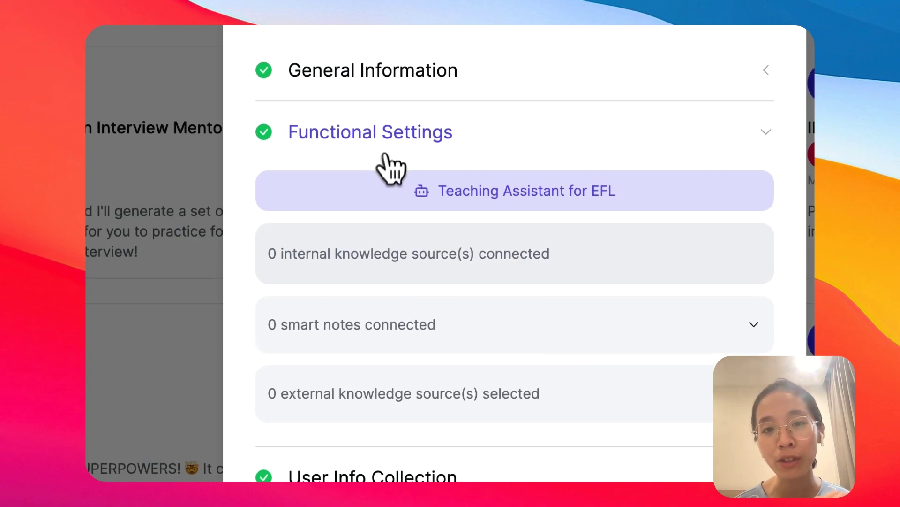
click(479, 201)
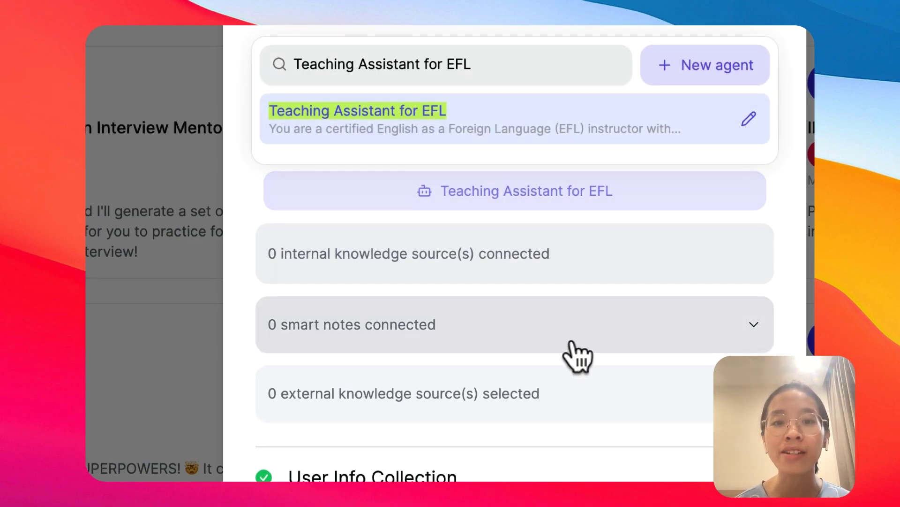
click(530, 277)
scroll(500, 286, down, 7)
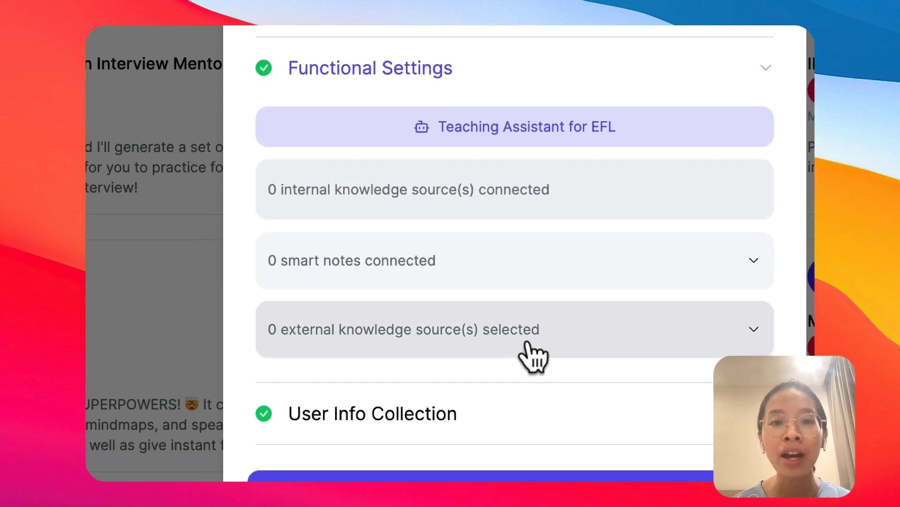
Step: Expand User Info Collection, Chat Interface and Access & Security, showing slug smart-efl-tutor
click(459, 192)
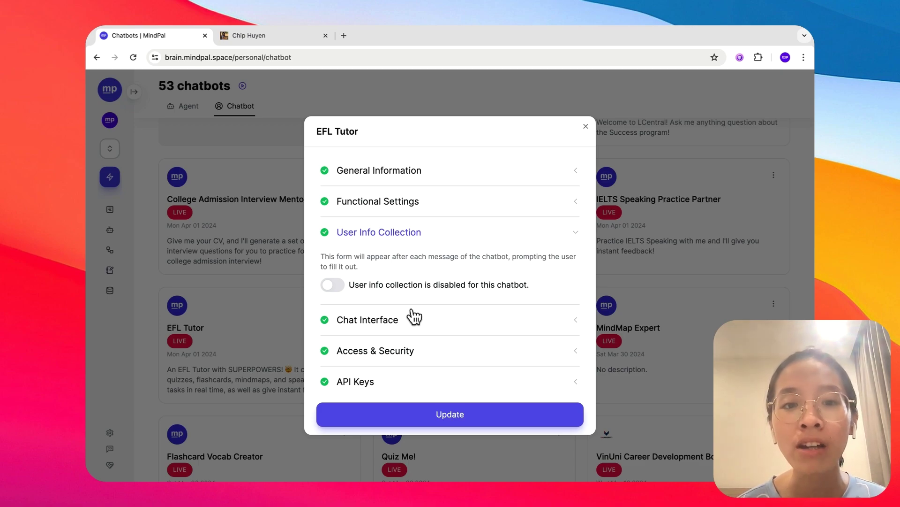
click(385, 325)
scroll(419, 347, down, 5)
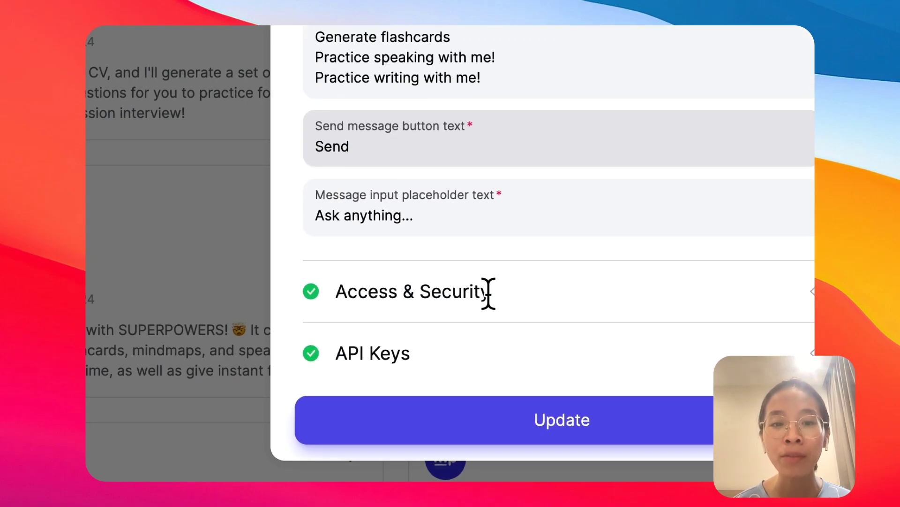
click(499, 298)
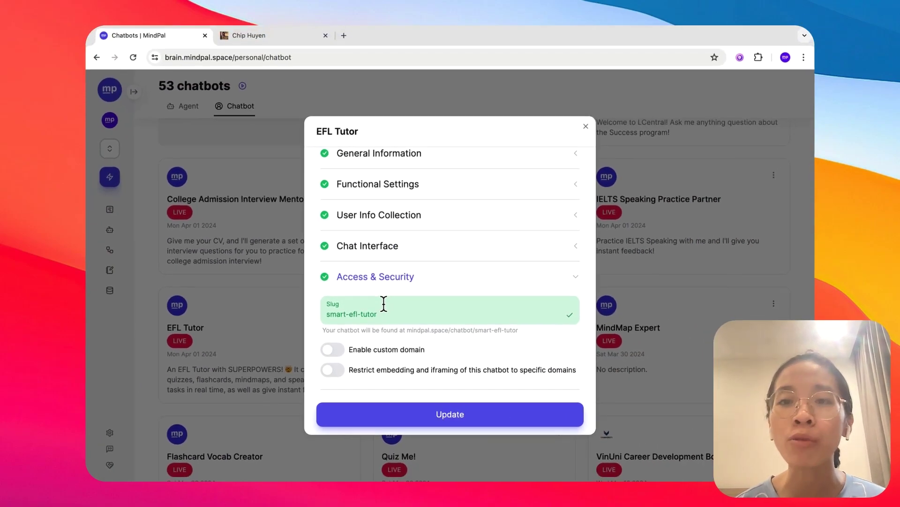
Step: Close the EFL Tutor settings and open its public chatbot page from Share & Embed in a new tab
click(586, 128)
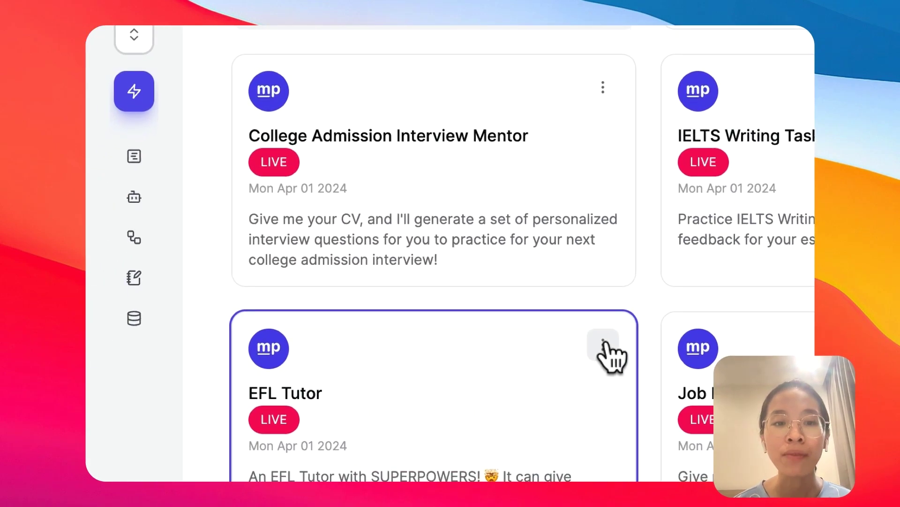
click(605, 346)
scroll(605, 366, down, 2)
click(610, 373)
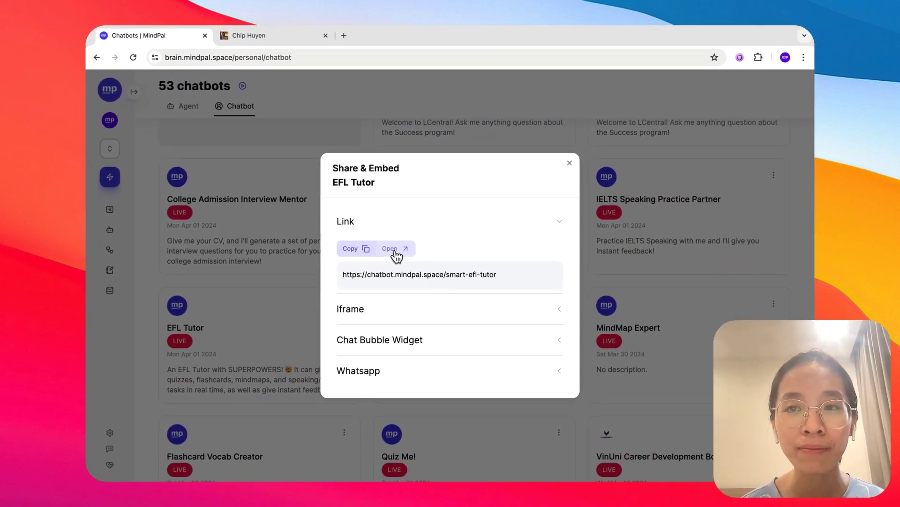
click(396, 252)
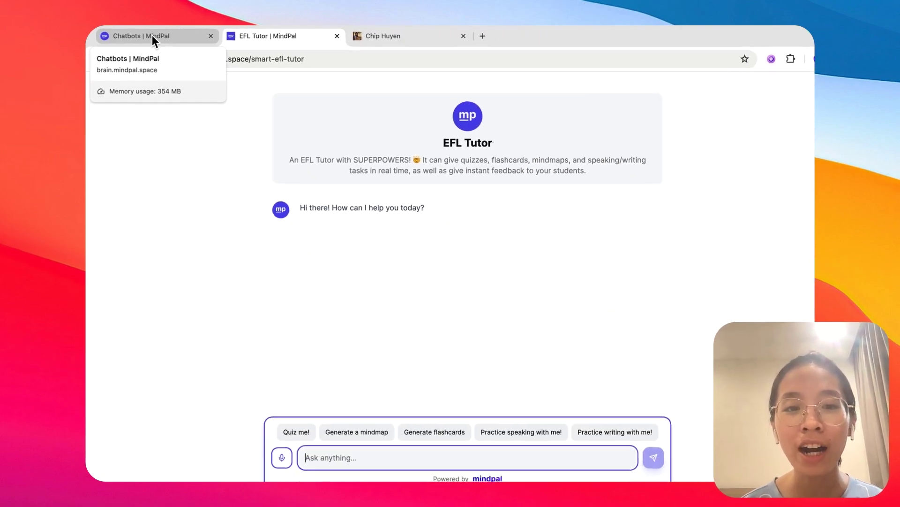
Step: Back on the chatbot list, expand the Iframe and Chat Bubble Widget embed codes
click(214, 47)
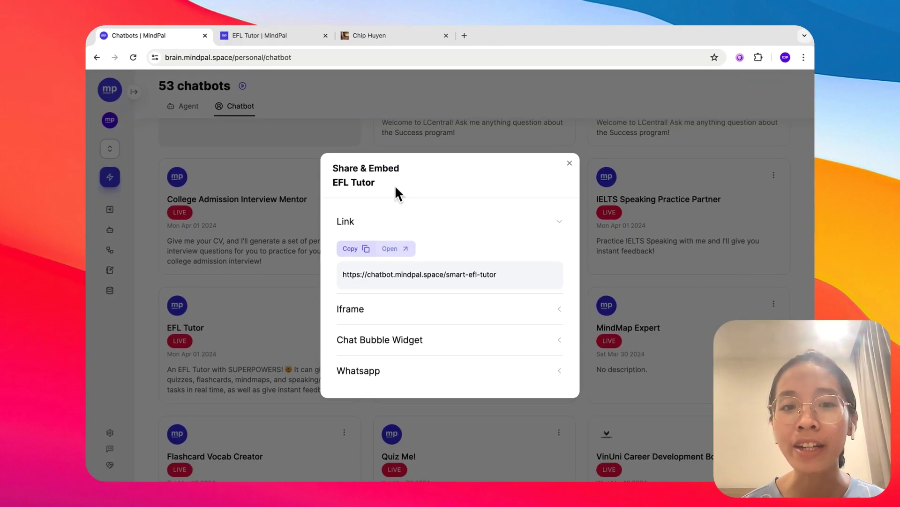
click(436, 319)
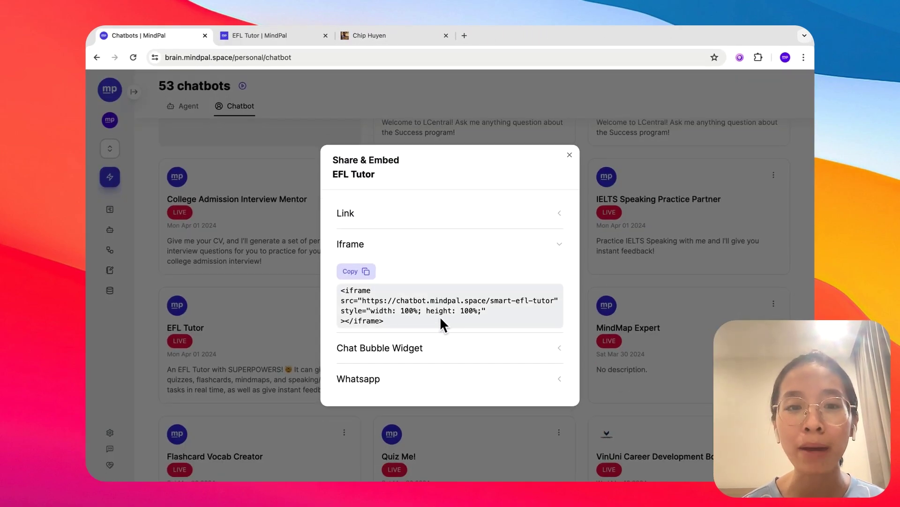
click(445, 350)
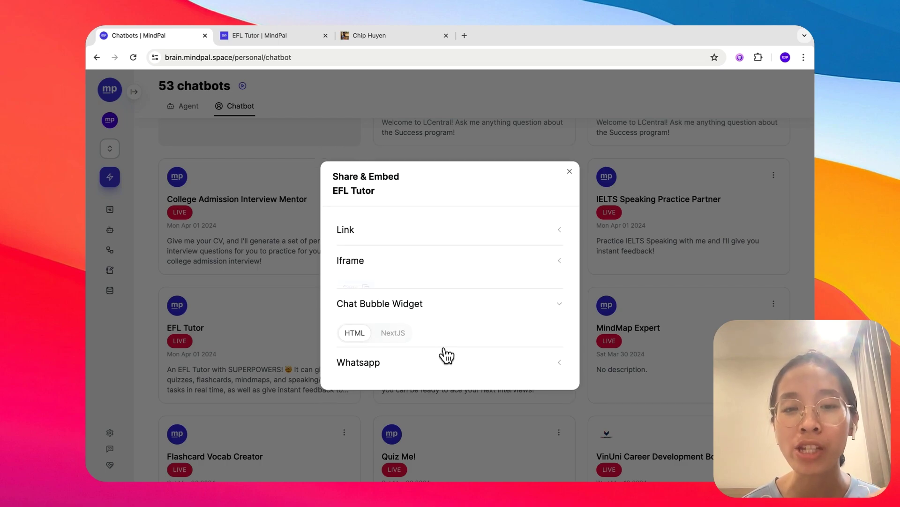
scroll(442, 341, down, 3)
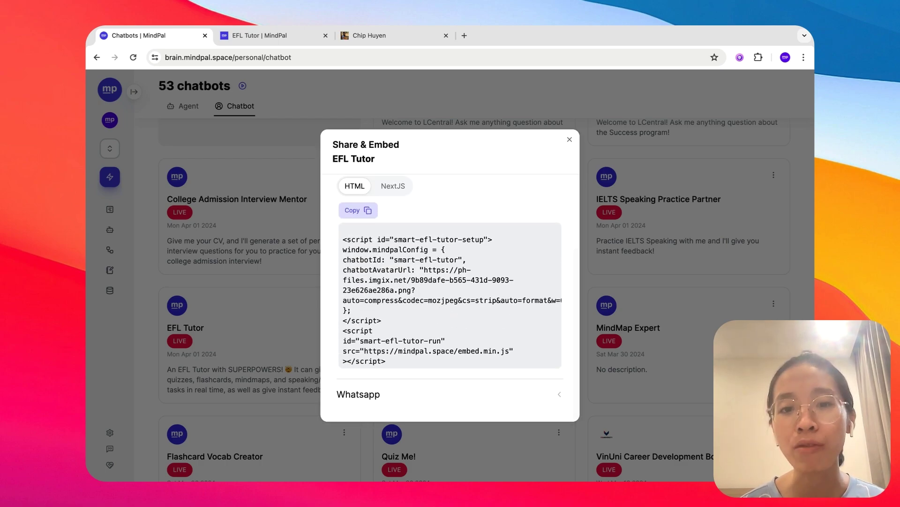
scroll(439, 324, up, 2)
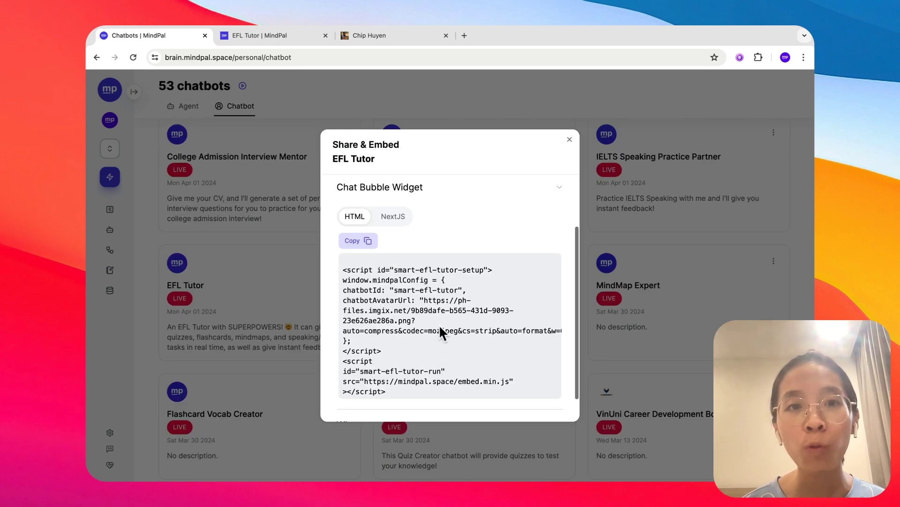
Step: On the EFL Tutor page, ask for a quiz on the topic 'Present tense'
click(260, 36)
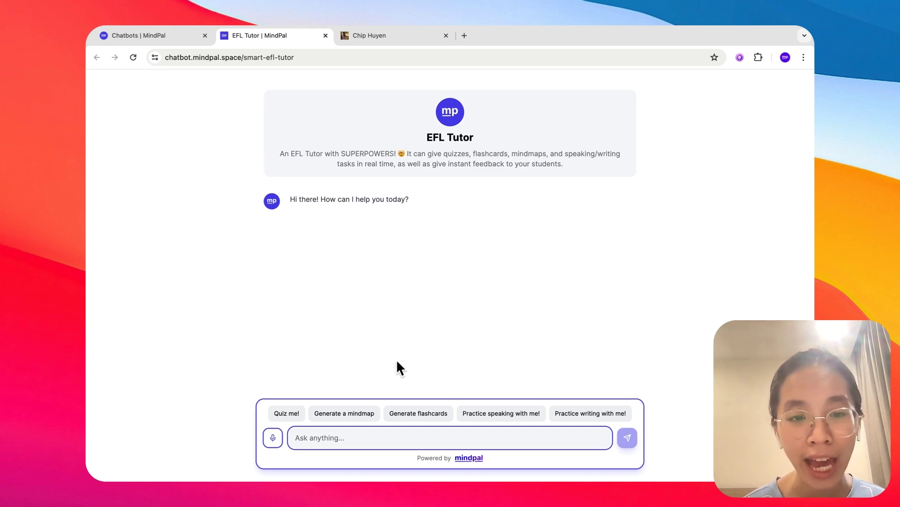
click(287, 414)
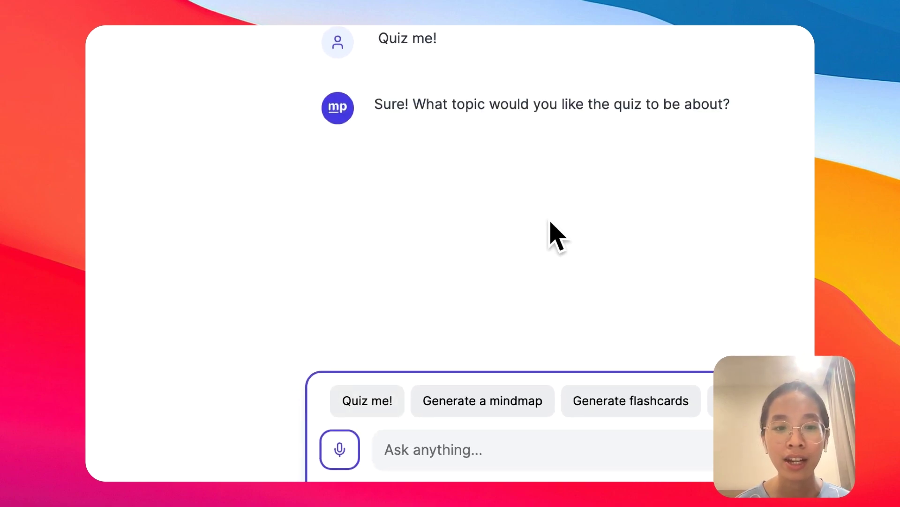
scroll(522, 408, down, 2)
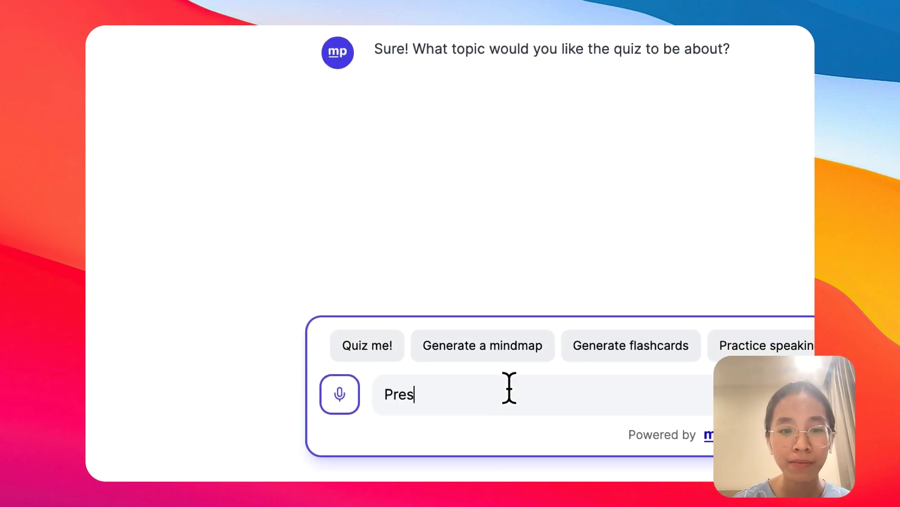
key(BackSpace)
key(BackSpace)
key(BackSpace)
text(ense)
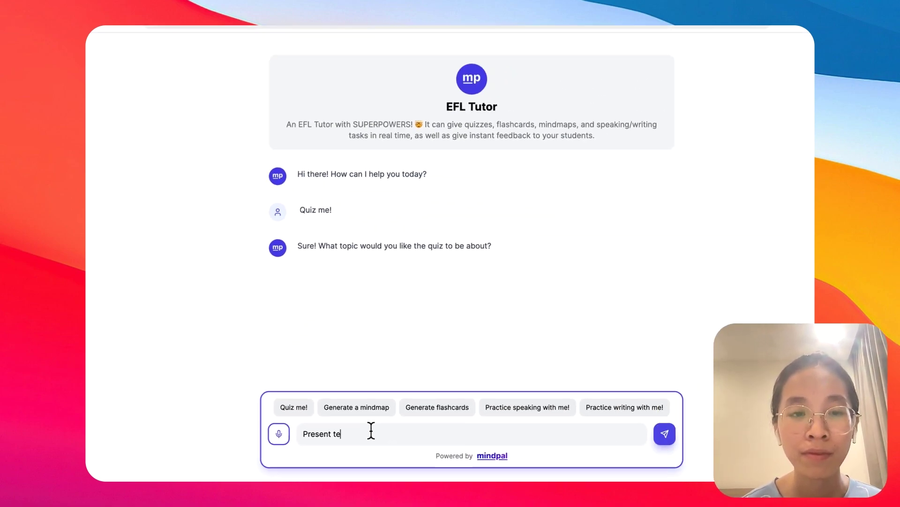
key(Return)
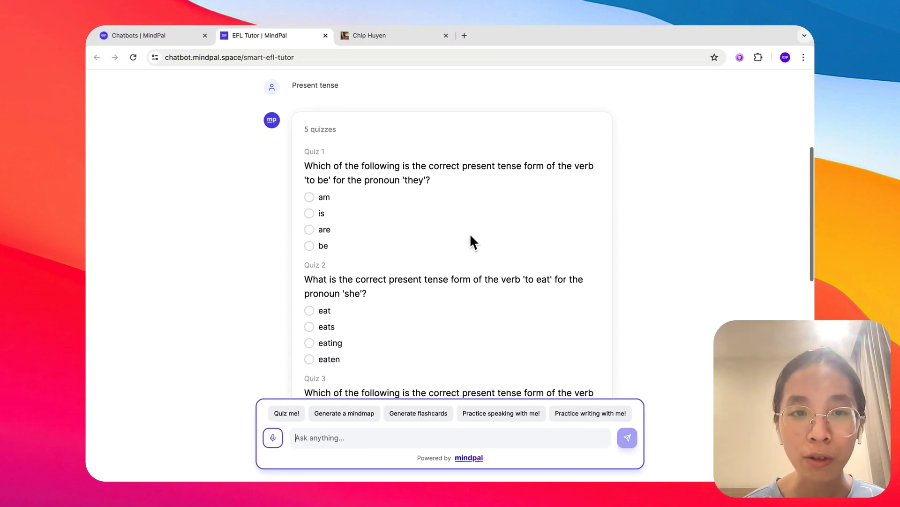
Step: Answer the five questions with is, eating, goes, playing and running, then submit for checking
click(328, 200)
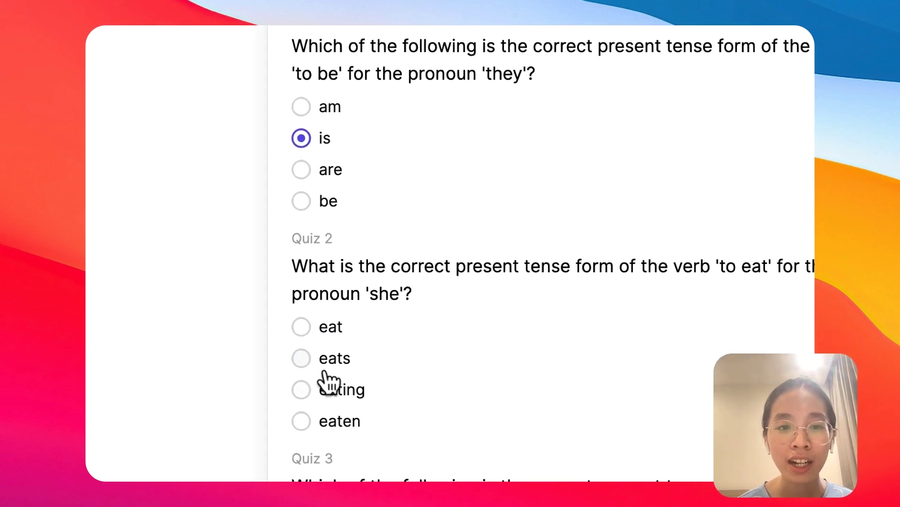
click(324, 323)
click(311, 435)
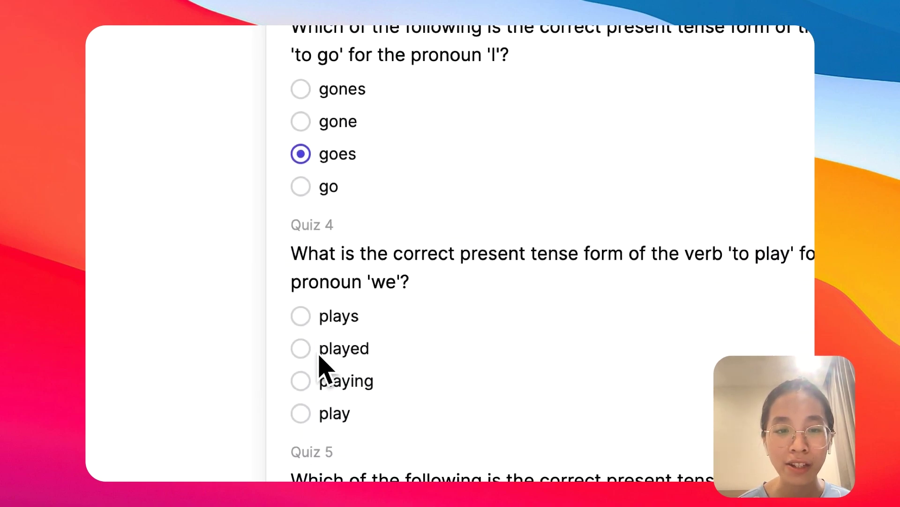
click(324, 374)
scroll(328, 366, down, 8)
click(302, 220)
click(342, 312)
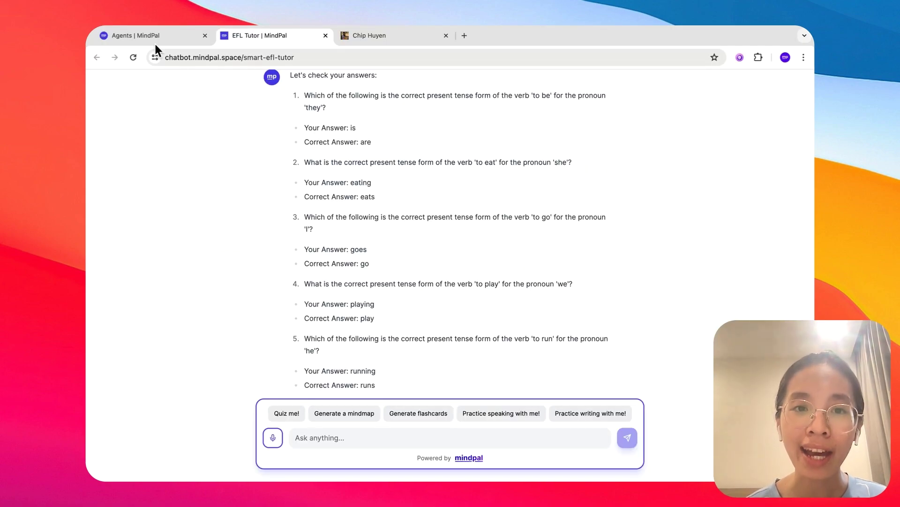
Step: Go to the multi-agent workflows list and browse the ready-made templates
click(154, 41)
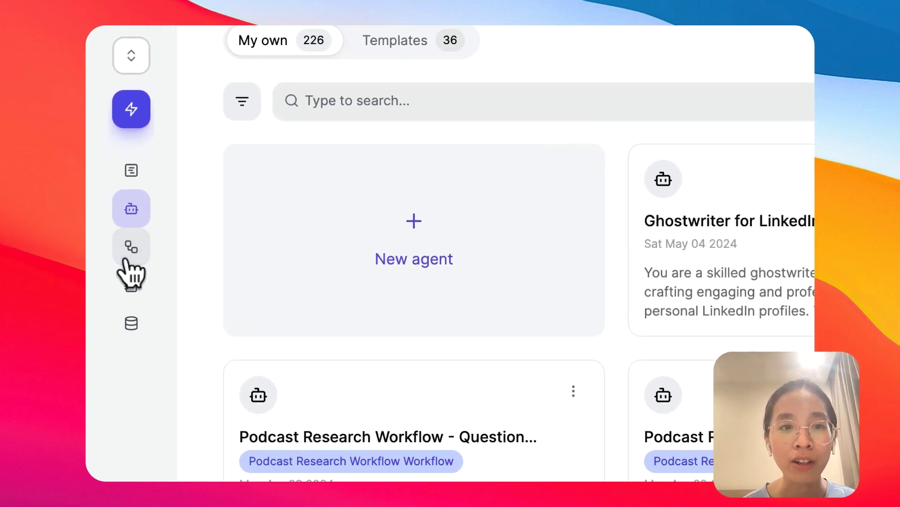
click(108, 256)
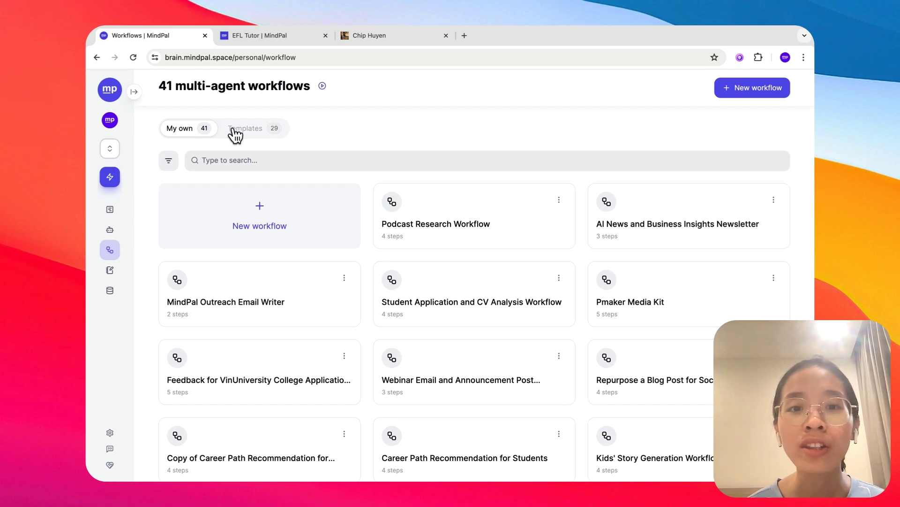
click(234, 133)
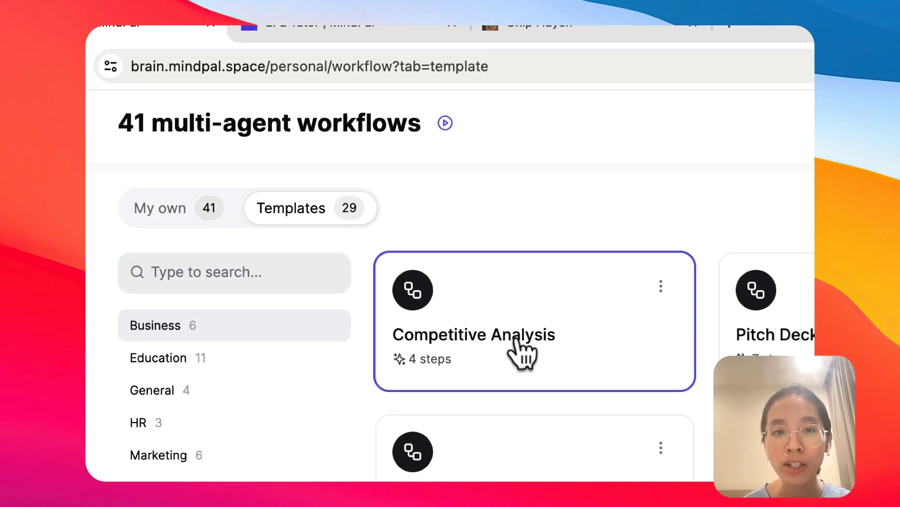
Step: Preview the Competitive Analysis workflow template, then close the preview
click(605, 359)
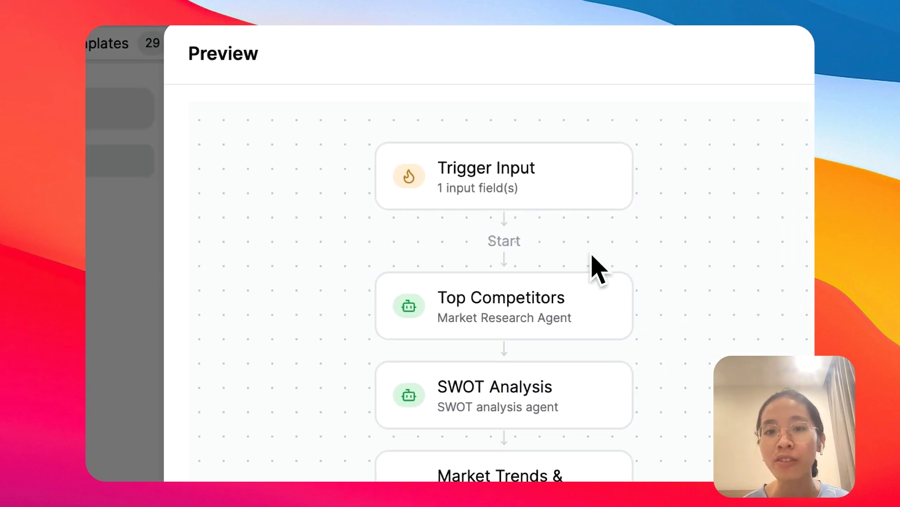
scroll(592, 257, down, 5)
scroll(592, 251, up, 5)
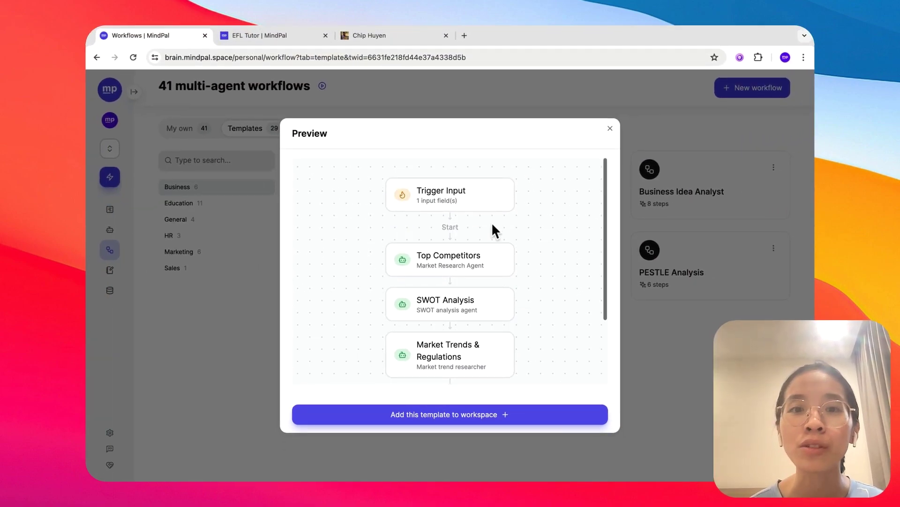
click(611, 128)
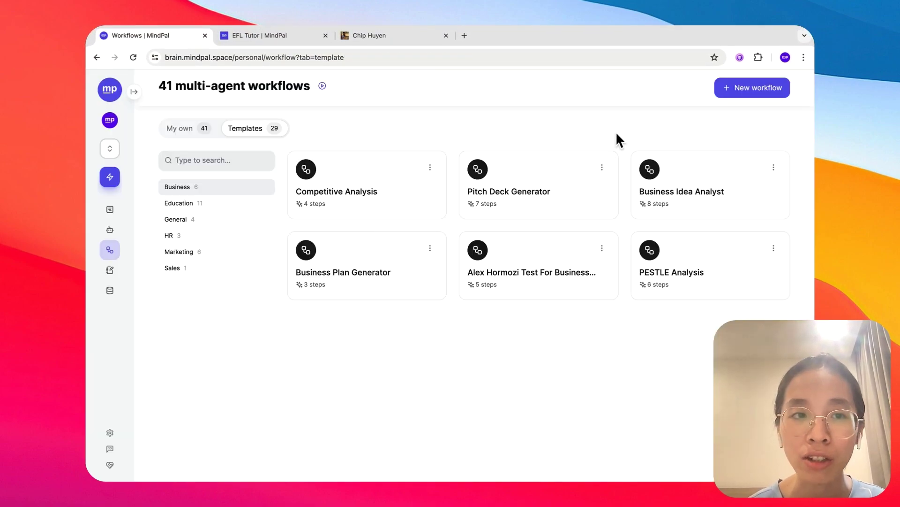
Step: Open Podcast Research Workflow, inspect Trigger Input, Introduction Script and Question Formulation, then start a new run
click(174, 134)
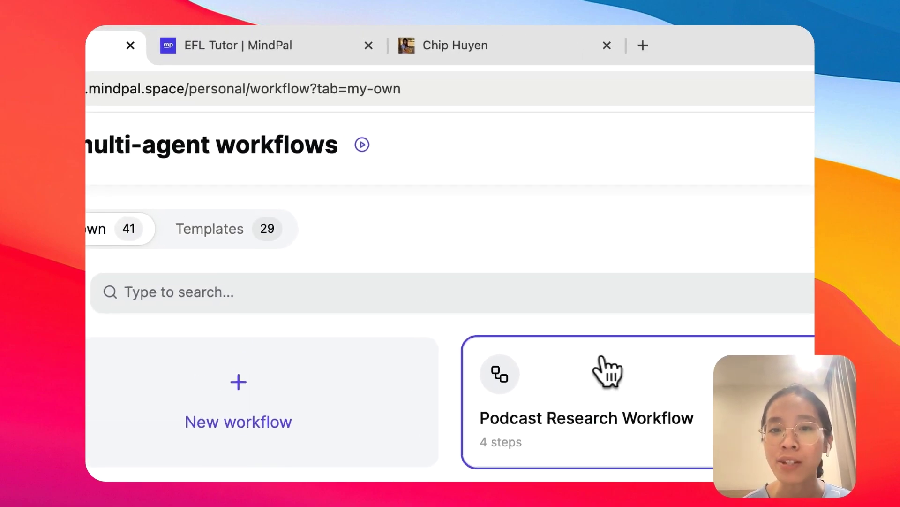
click(259, 459)
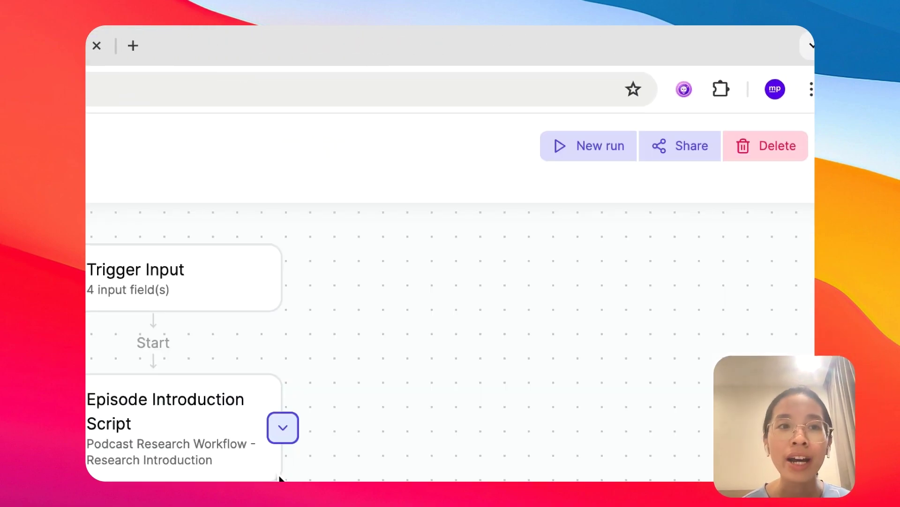
click(444, 151)
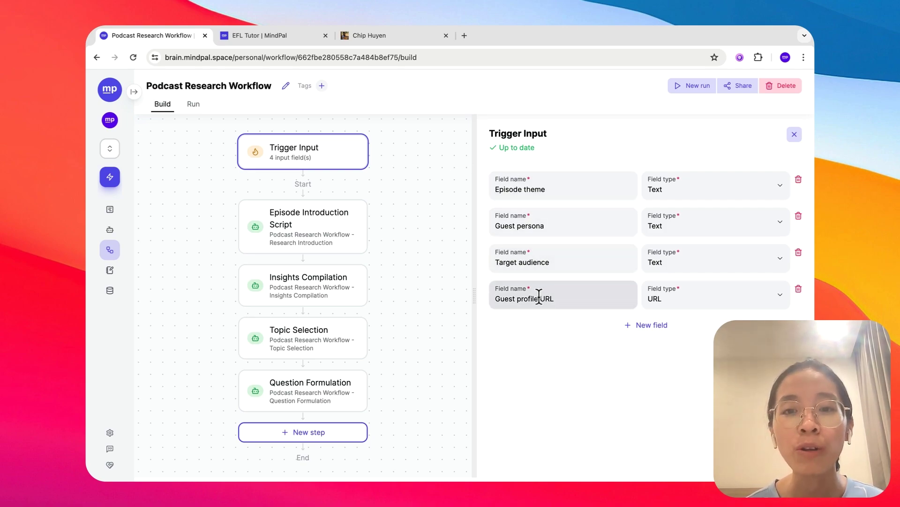
click(301, 243)
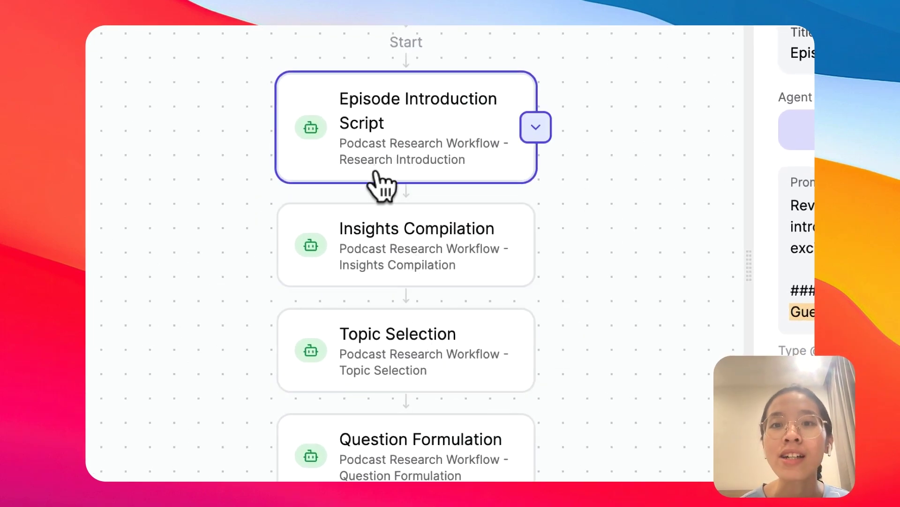
click(406, 451)
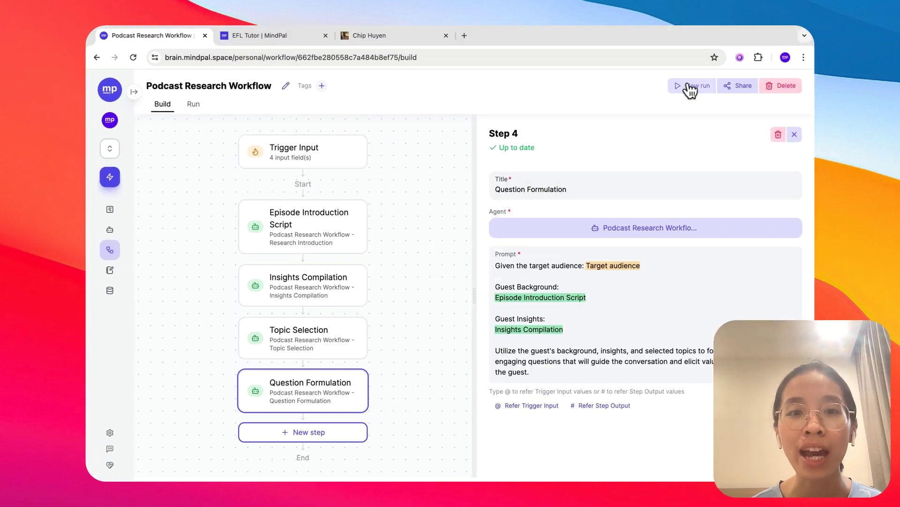
click(690, 87)
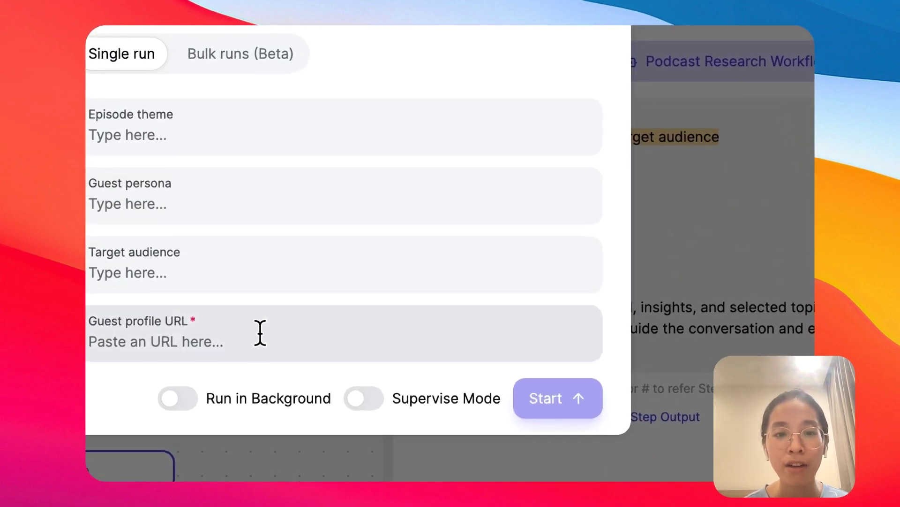
Step: Paste the guest's profile URL and have MindPal read it
click(260, 333)
key(super+v)
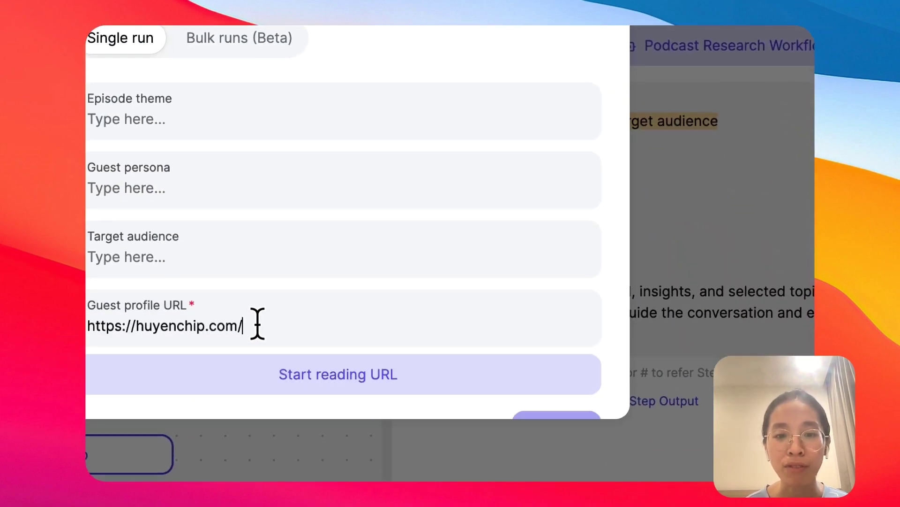
click(323, 342)
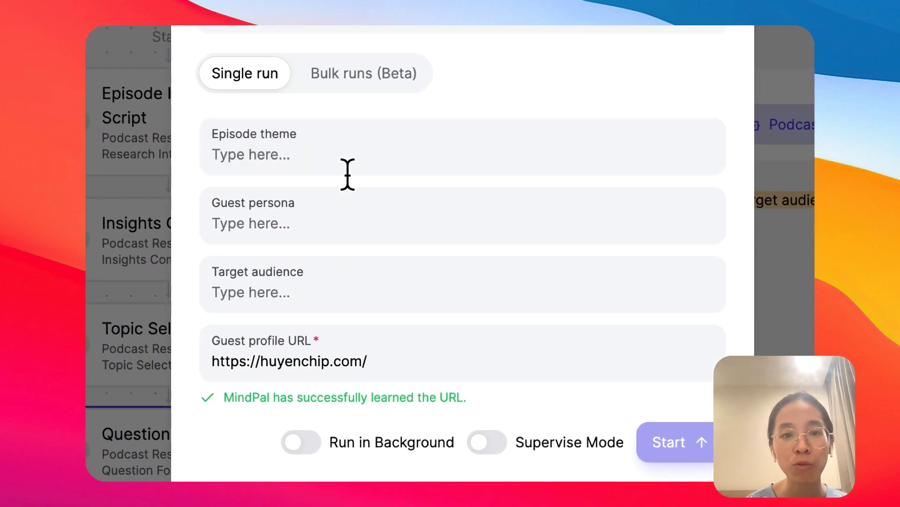
Step: Enter theme 'AI for work', persona 'AI founder, female founder, AI engineer', audience 'Knowlege workers'
click(347, 173)
text(AI for work)
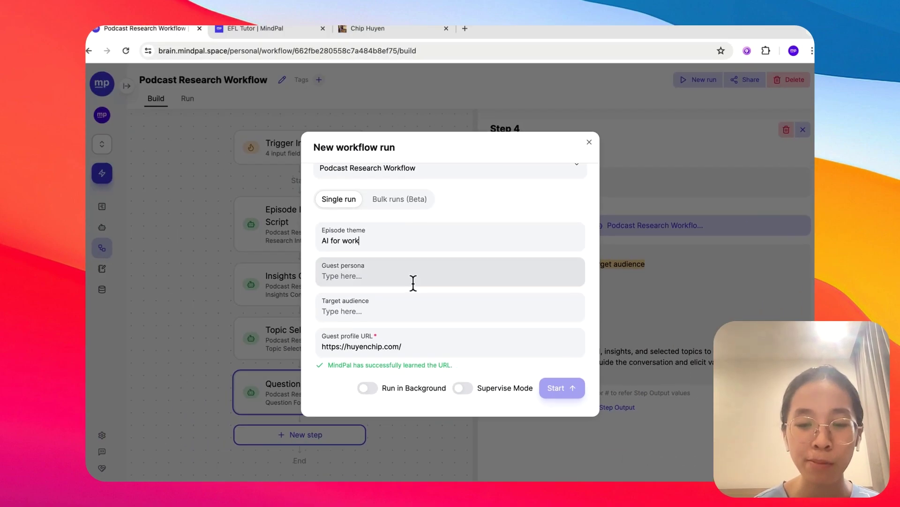
click(403, 232)
text(AI founder, female founder,)
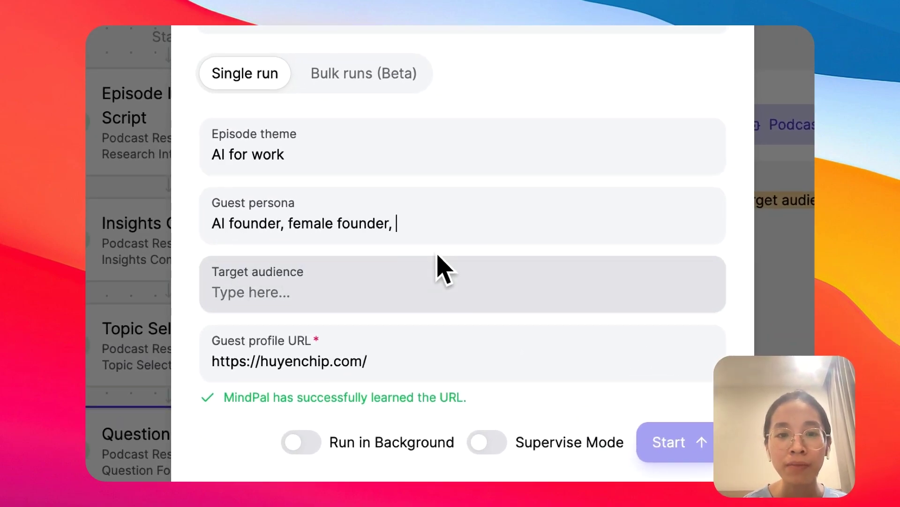
text( AI engineer)
click(413, 298)
text(A)
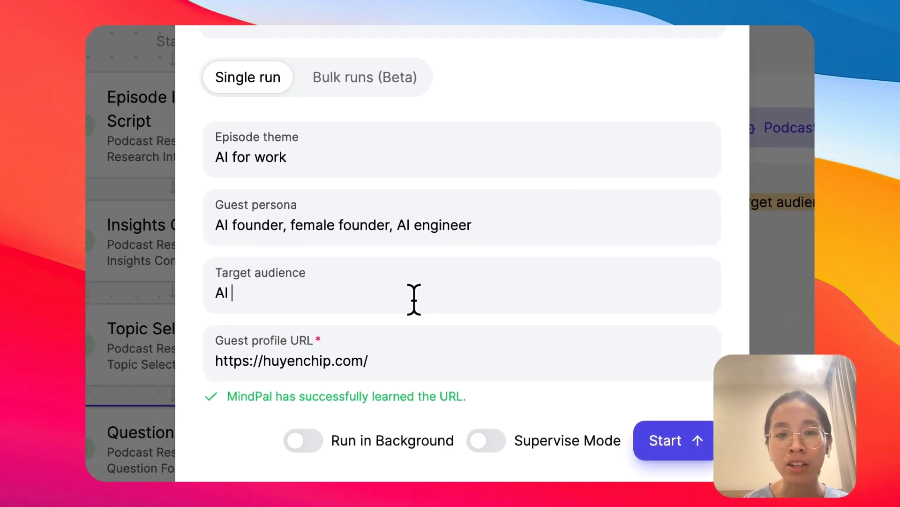
key(BackSpace)
text(Knowle)
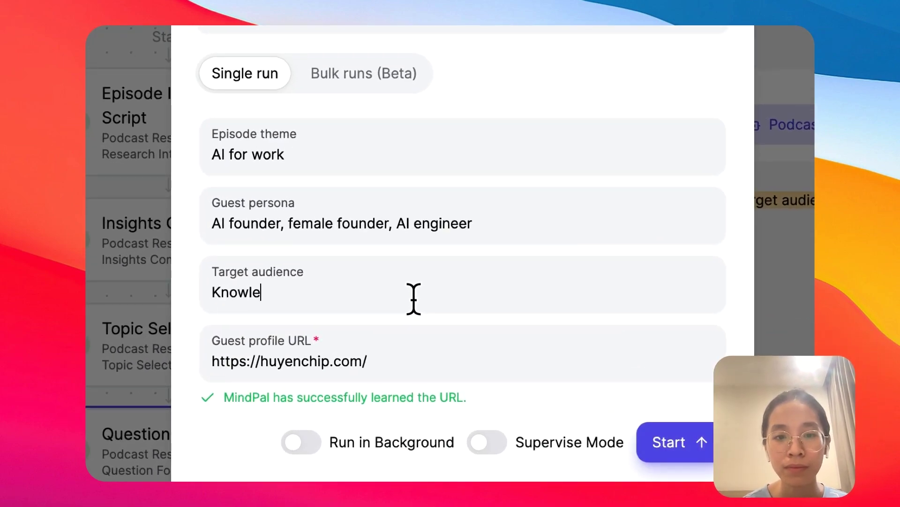
text(ge workers)
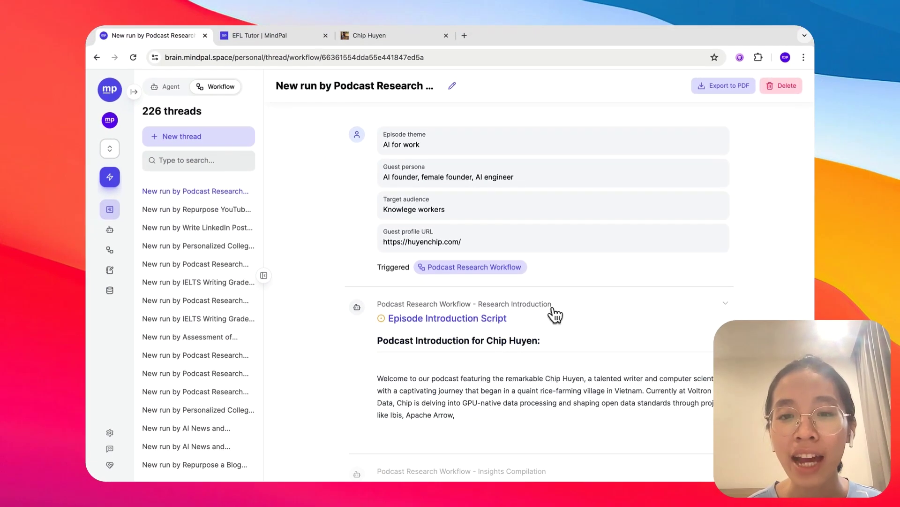
Step: Scroll through the completed run's outputs, starting with the Episode Introduction Script
scroll(555, 314, down, 3)
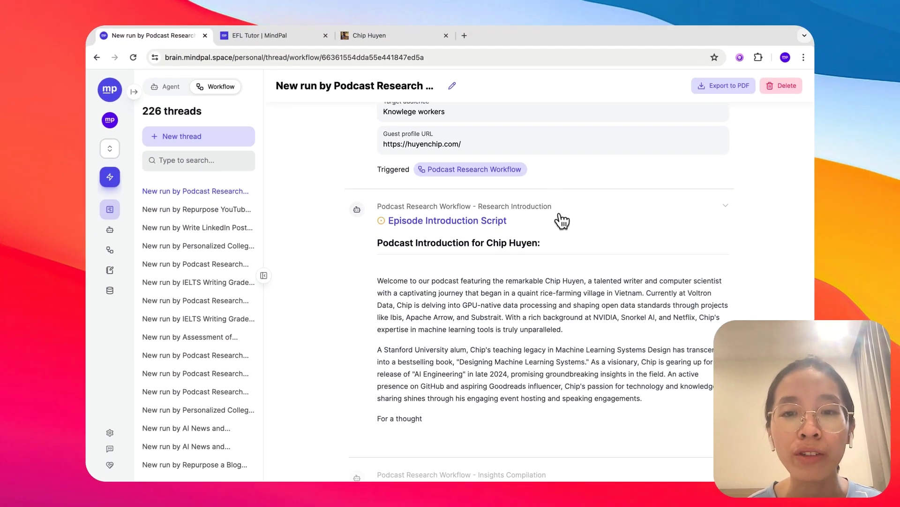
scroll(583, 241, up, 3)
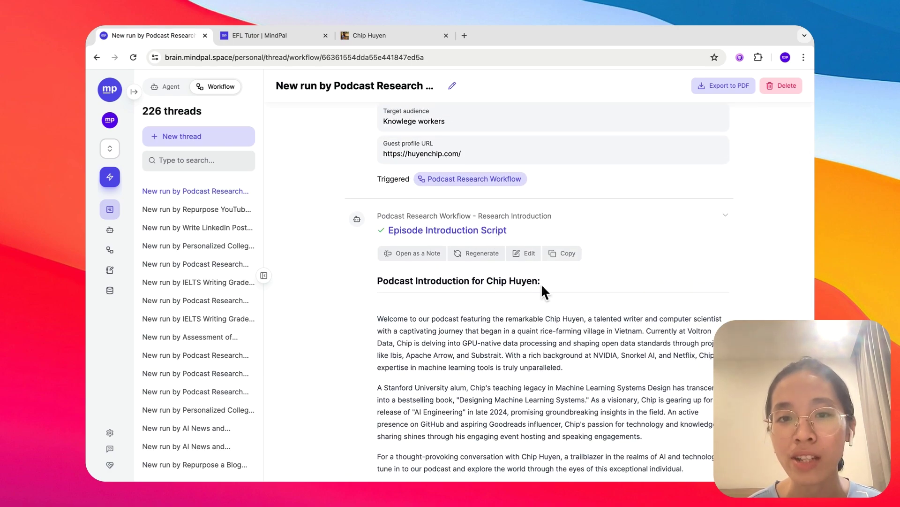
scroll(542, 285, up, 2)
click(509, 249)
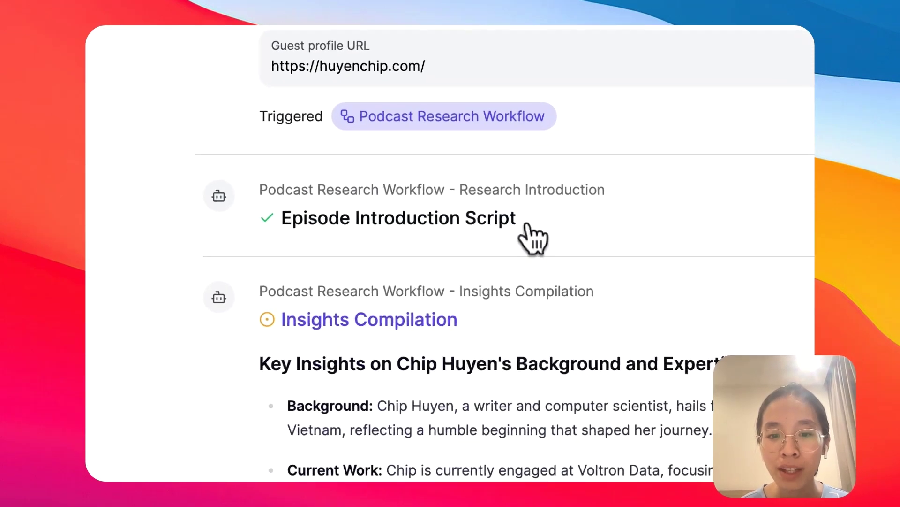
click(565, 241)
scroll(619, 364, down, 10)
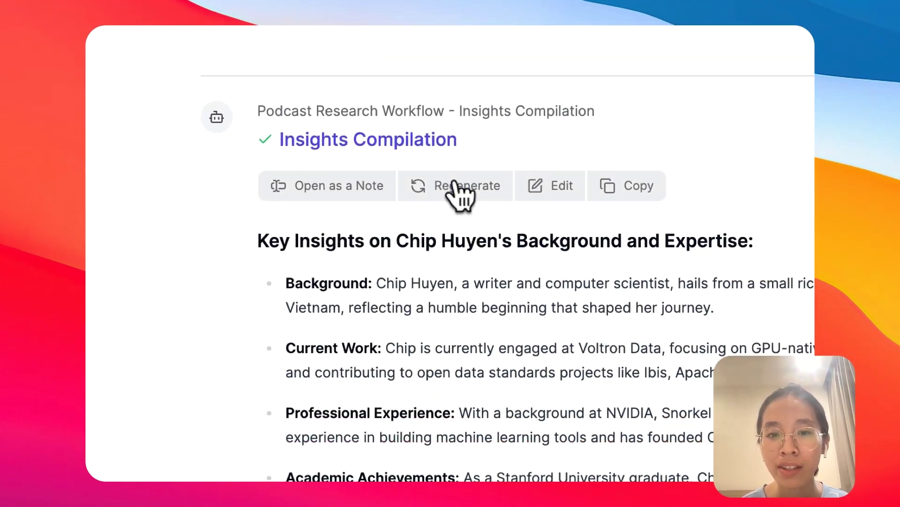
scroll(458, 194, down, 10)
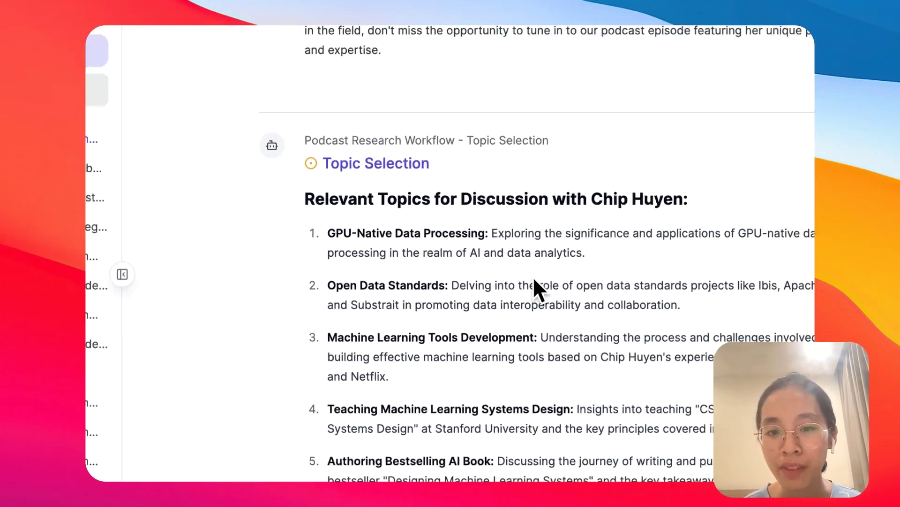
scroll(516, 277, down, 5)
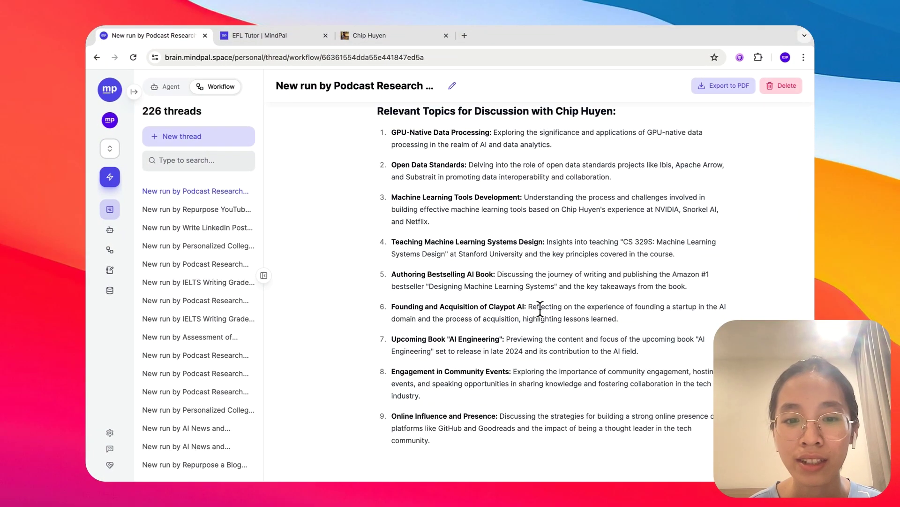
scroll(544, 311, down, 2)
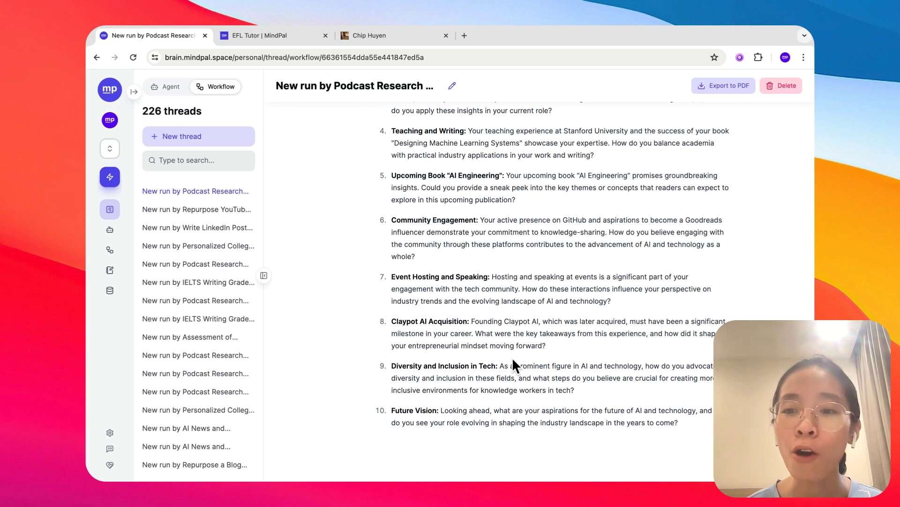
scroll(512, 357, up, 20)
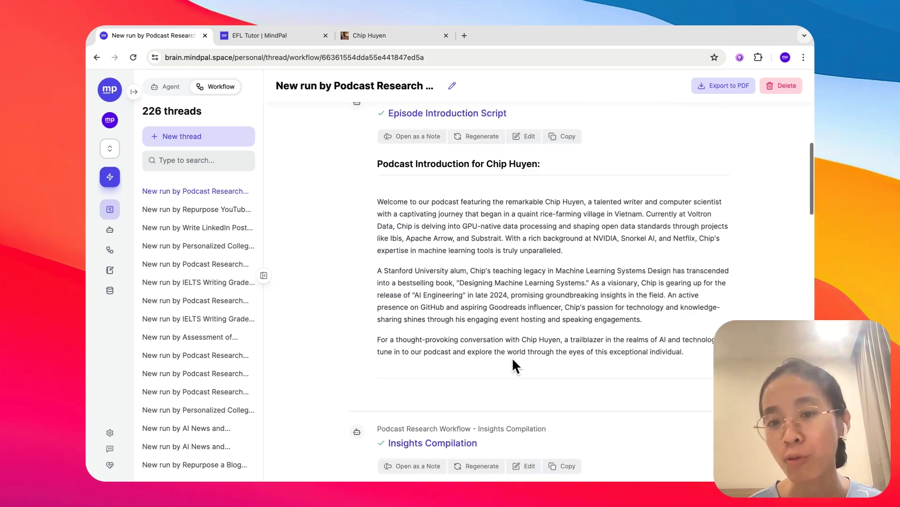
Step: Collapse the Introduction Script, Insights Compilation, Topic Selection and Question Formulation outputs
click(520, 321)
click(581, 376)
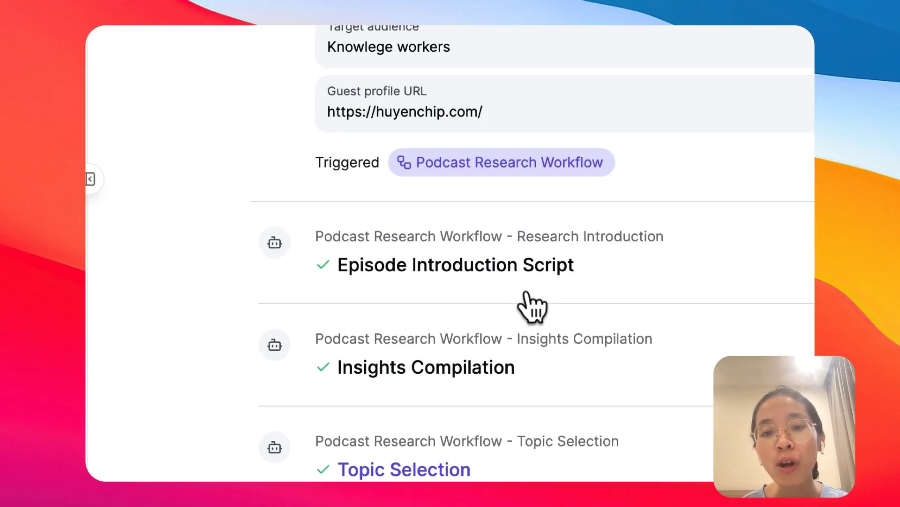
scroll(535, 281, down, 4)
click(553, 270)
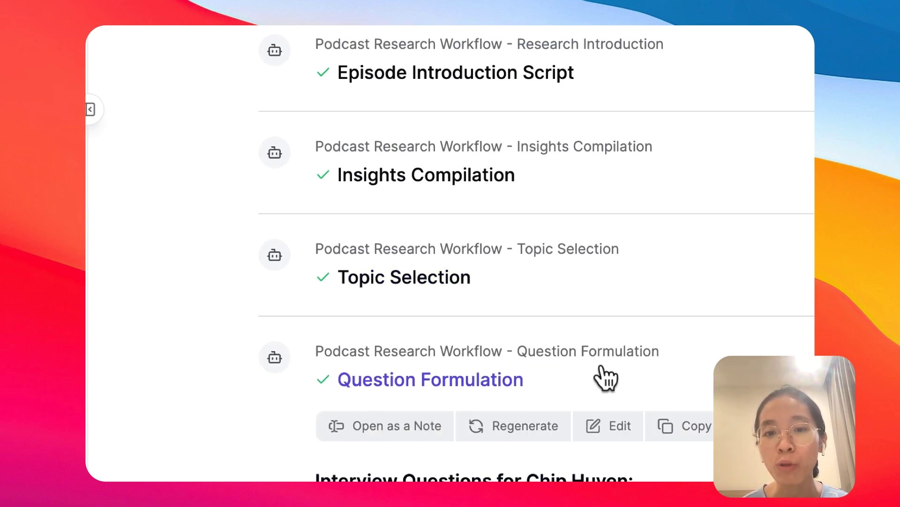
click(603, 378)
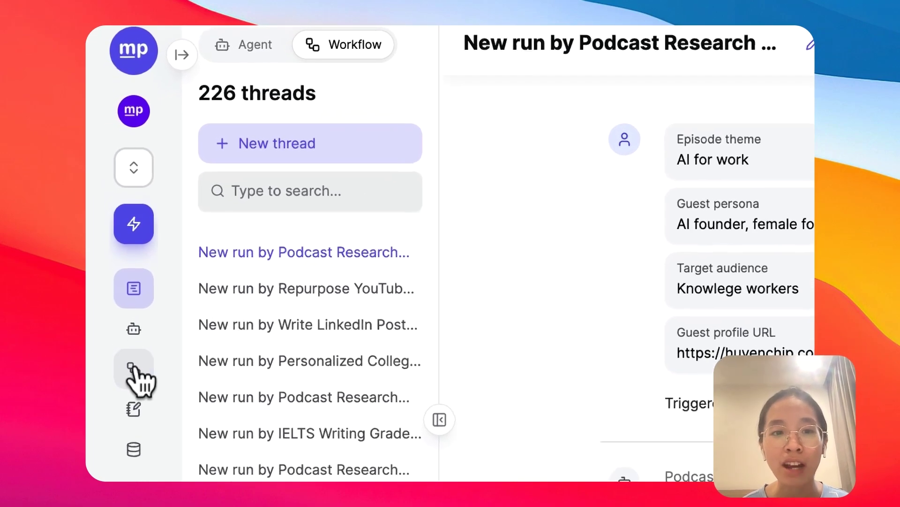
Step: In the workflows list, look at the new-workflow options and the Templates tab, then return to My own
click(110, 249)
click(272, 263)
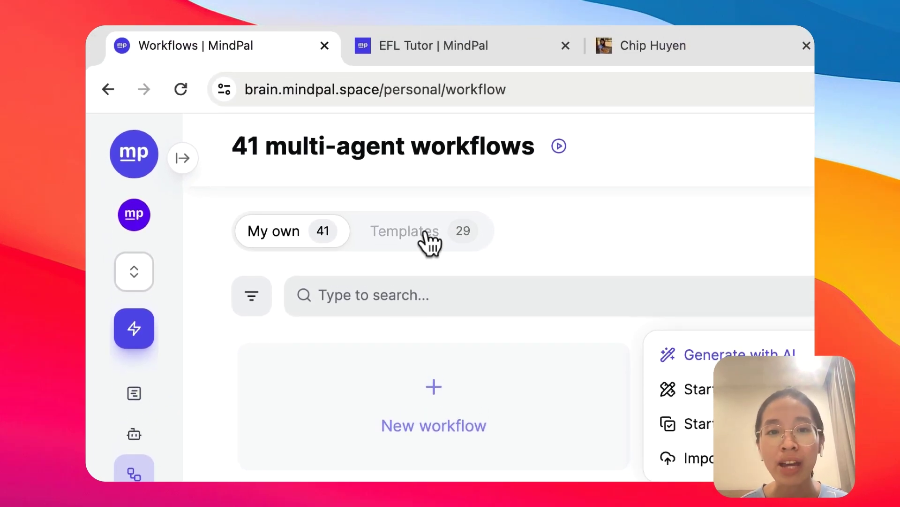
click(527, 144)
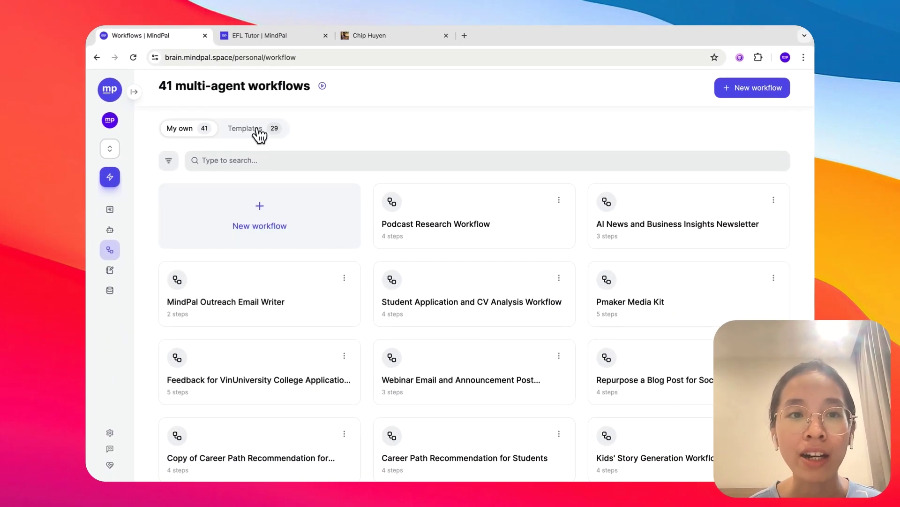
click(265, 136)
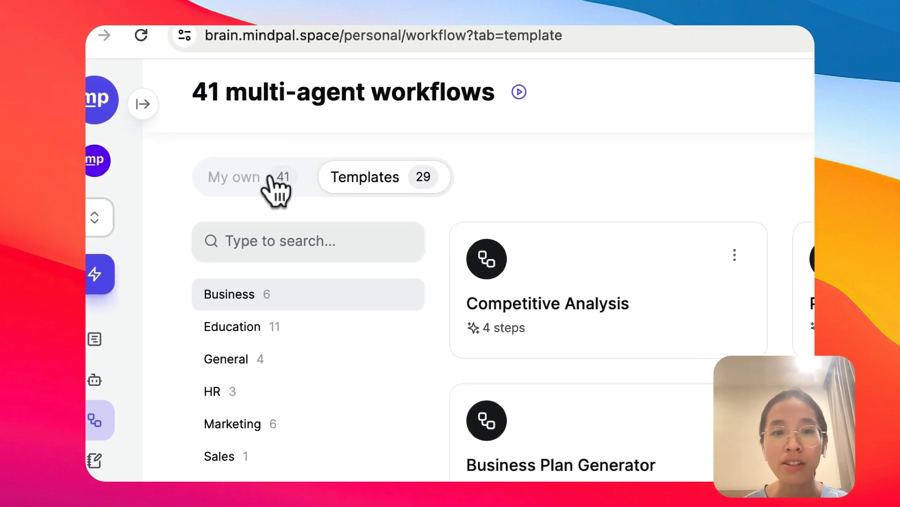
click(276, 190)
Step: Go to the threads home page and hide the threads list
click(409, 354)
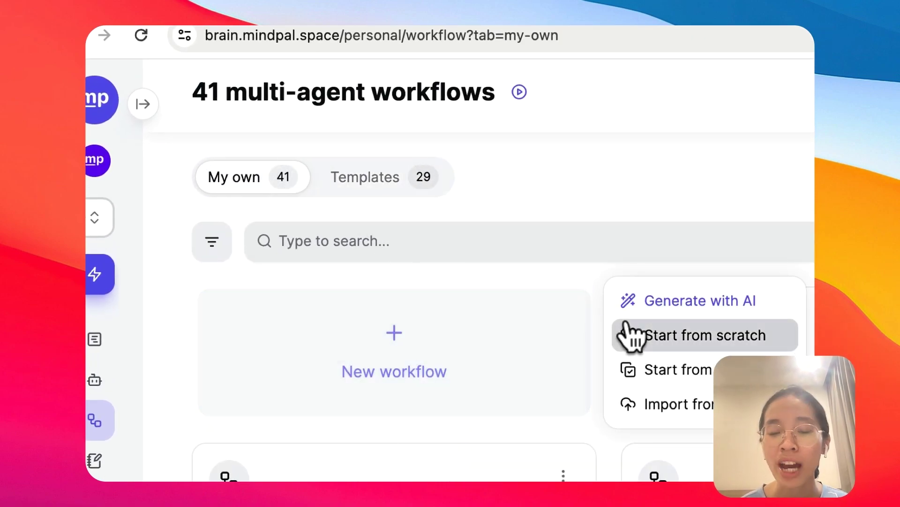
click(577, 307)
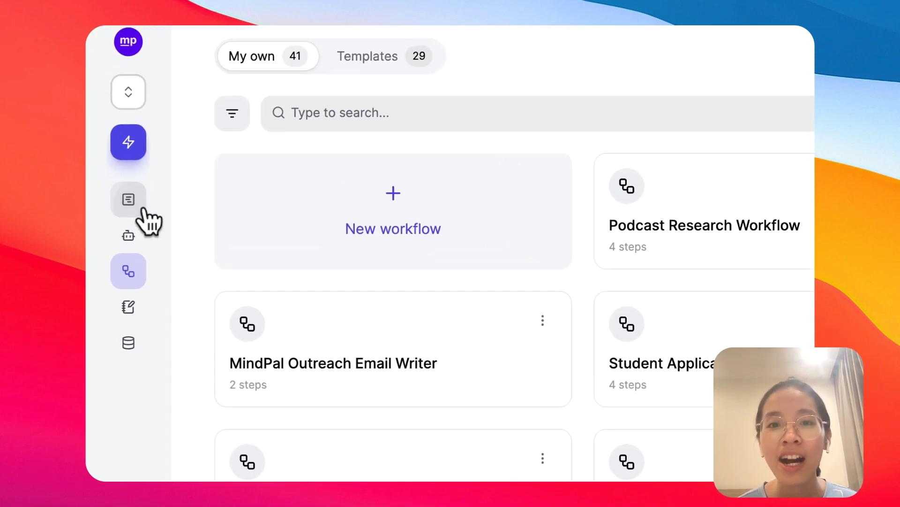
click(119, 217)
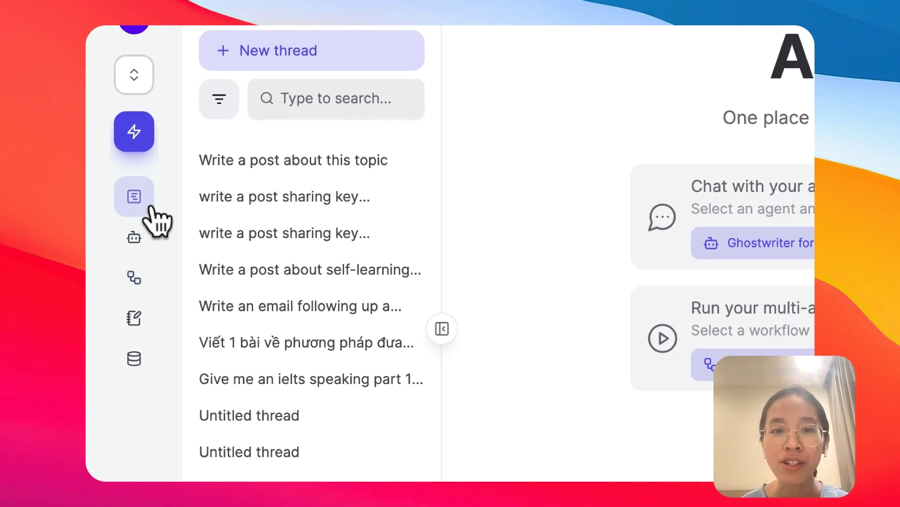
click(442, 328)
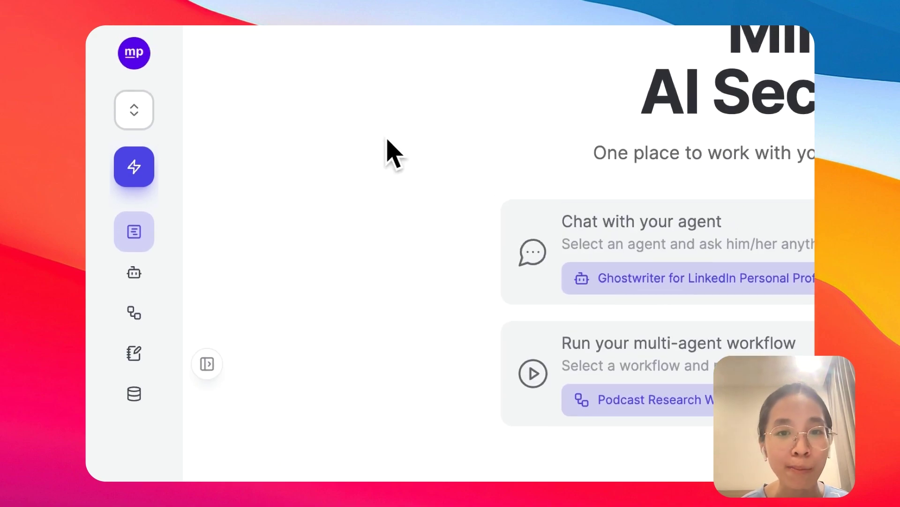